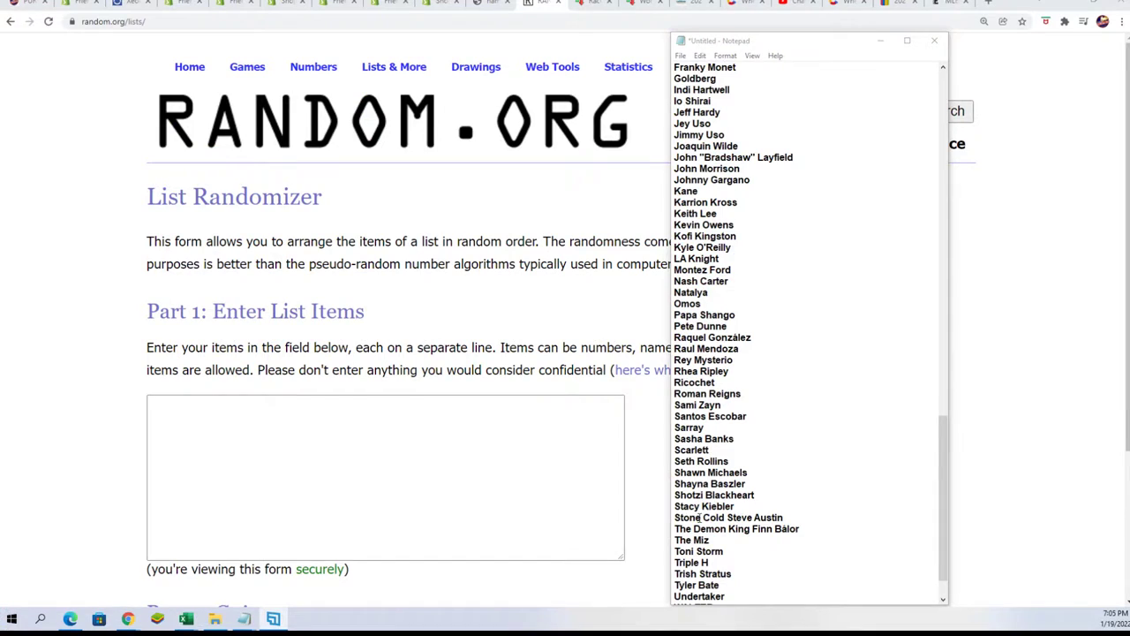
Copy the block of repeated owner names from Notepad
scroll(700, 517, "up", 9)
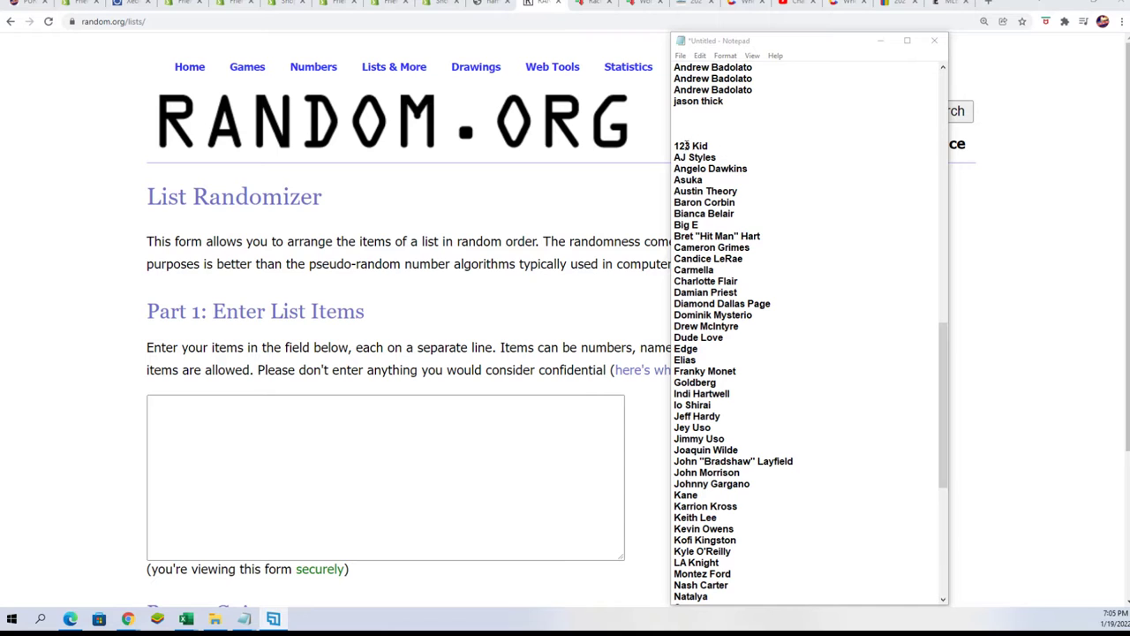
scroll(676, 159, "up", 20)
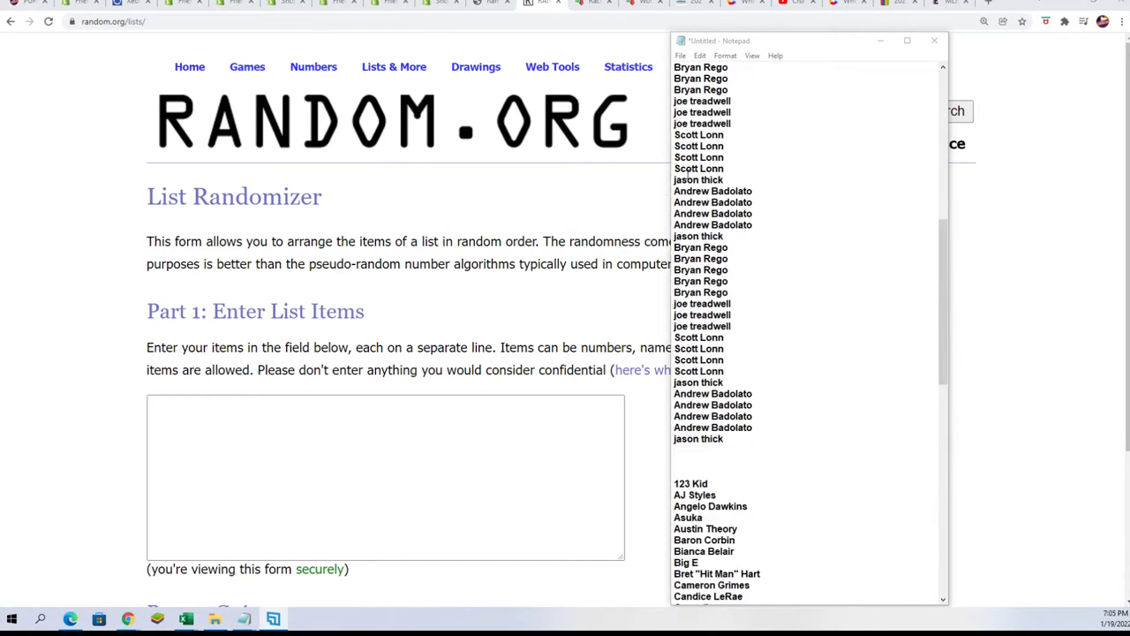
scroll(683, 175, "up", 2)
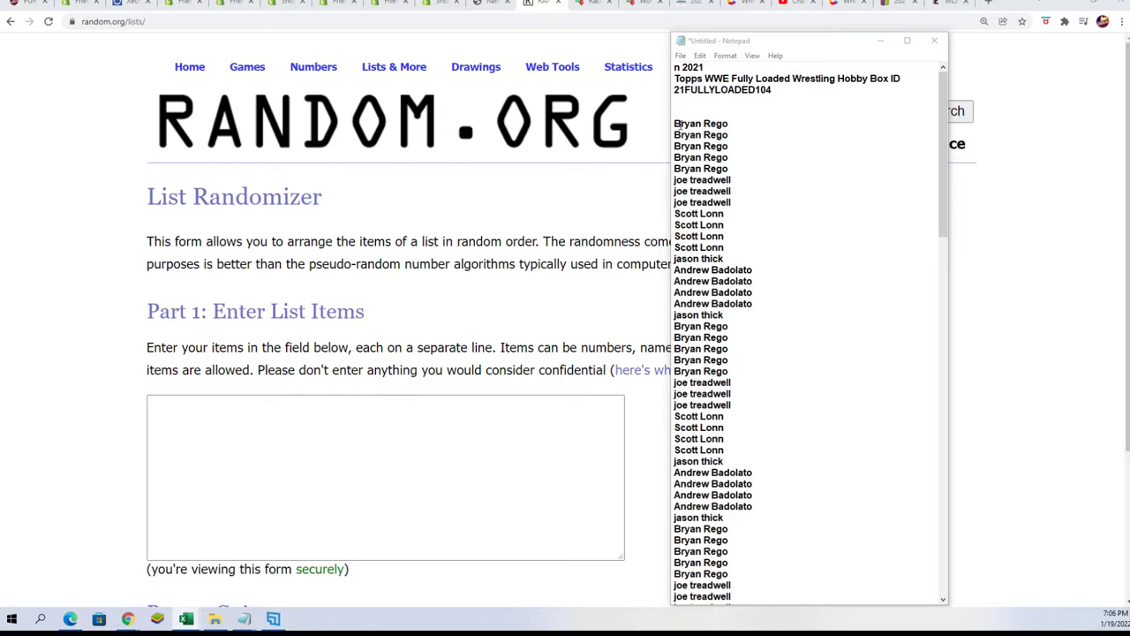
left_click_drag(676, 118, 737, 177)
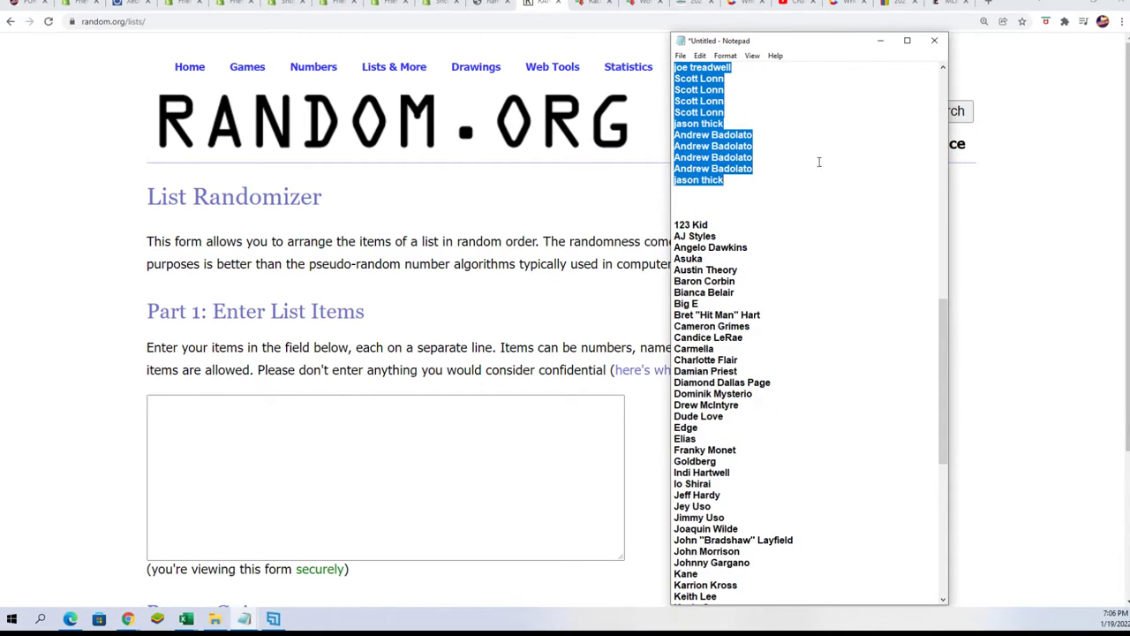
right_click(719, 152)
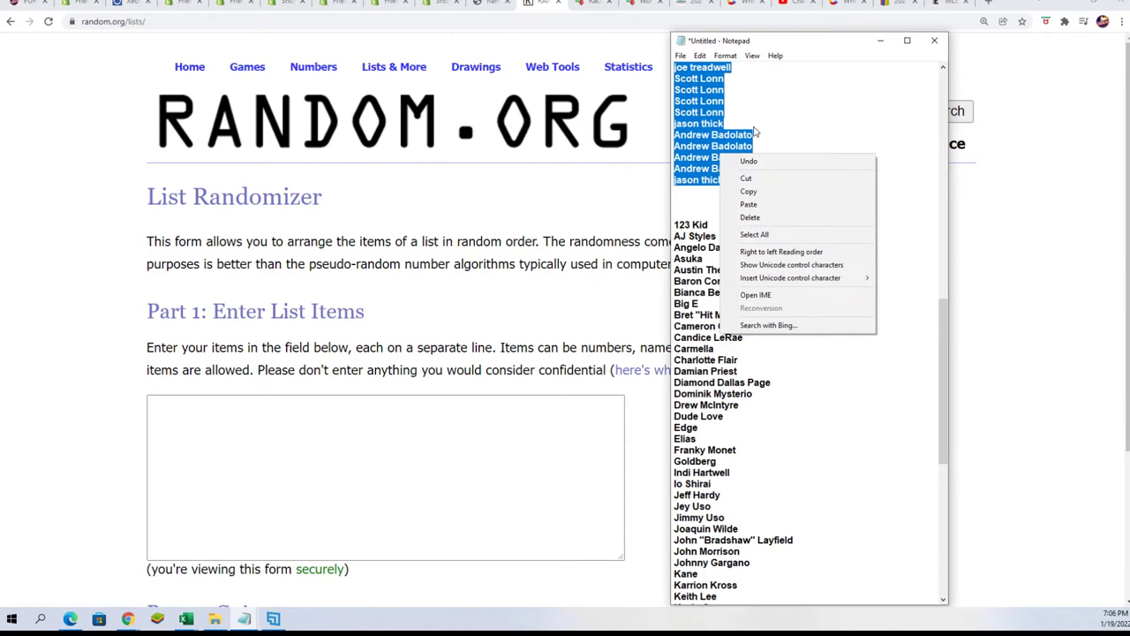
left_click(750, 195)
Paste the owner names into the List Randomizer's item box
left_click(177, 420)
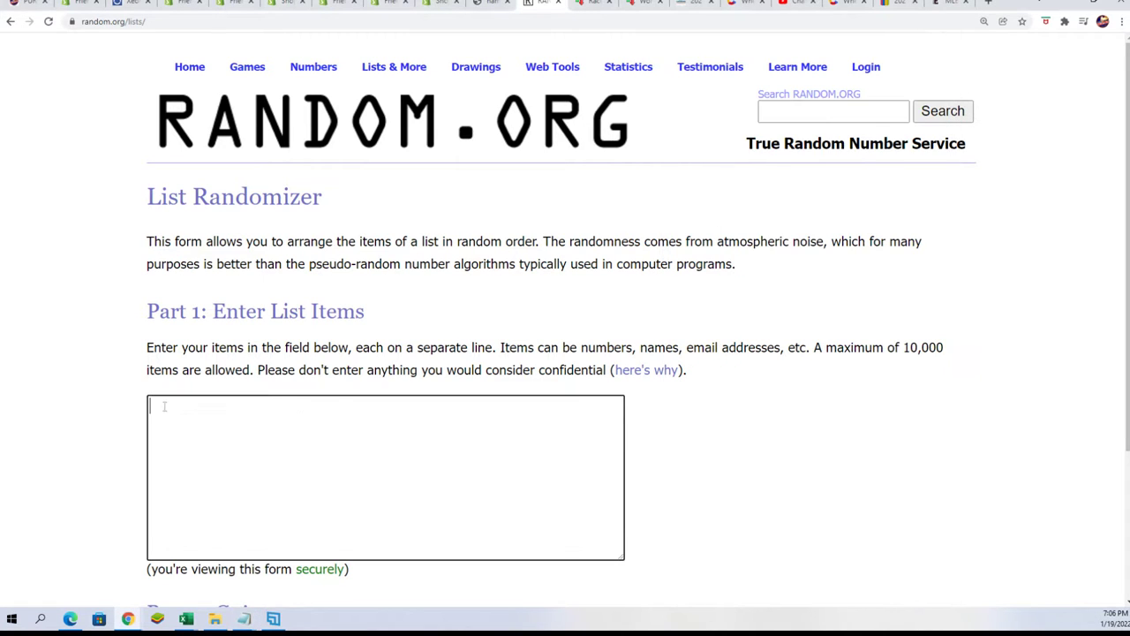
right_click(177, 420)
left_click(207, 504)
scroll(609, 424, "down", 3)
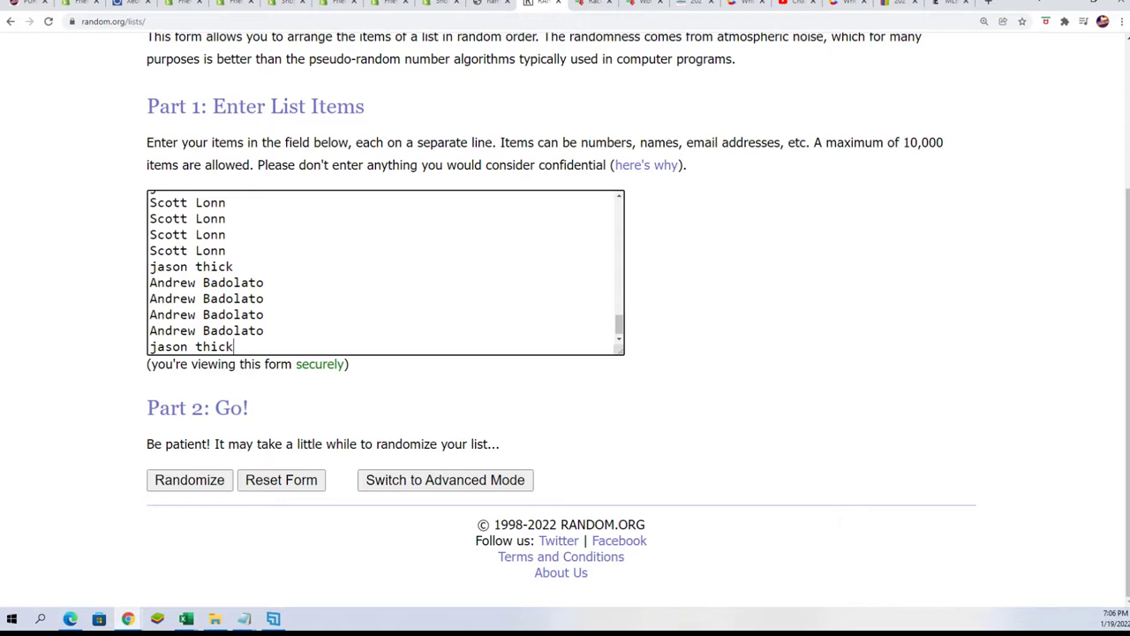
Randomize the 72 owner names, then reshuffle them five more times with Again!
left_click(189, 480)
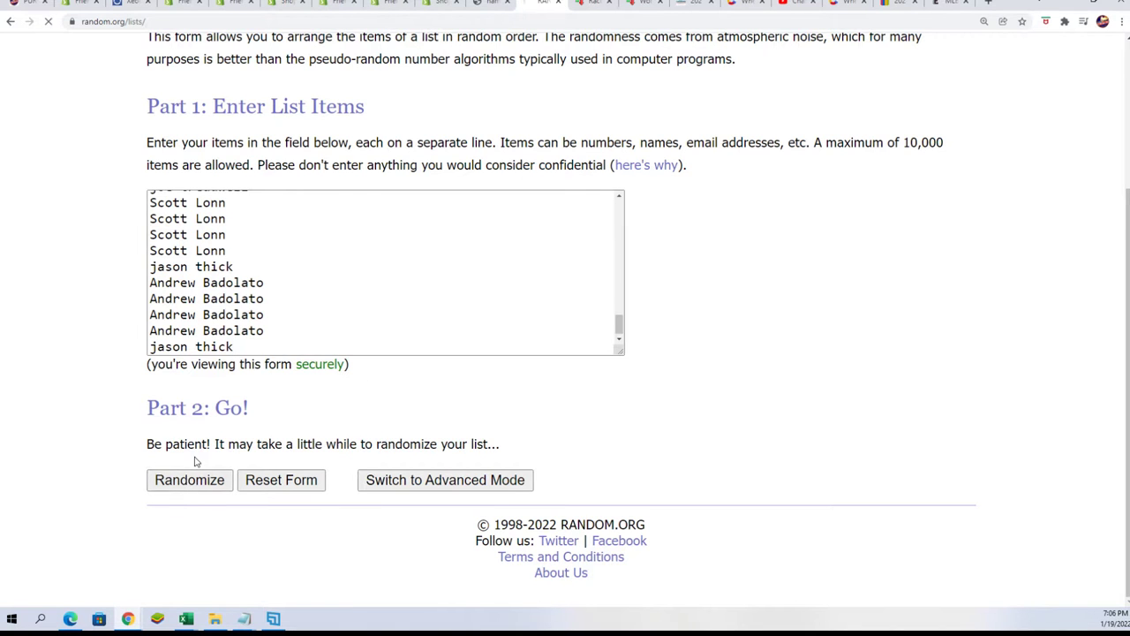
scroll(193, 467, "down", 6)
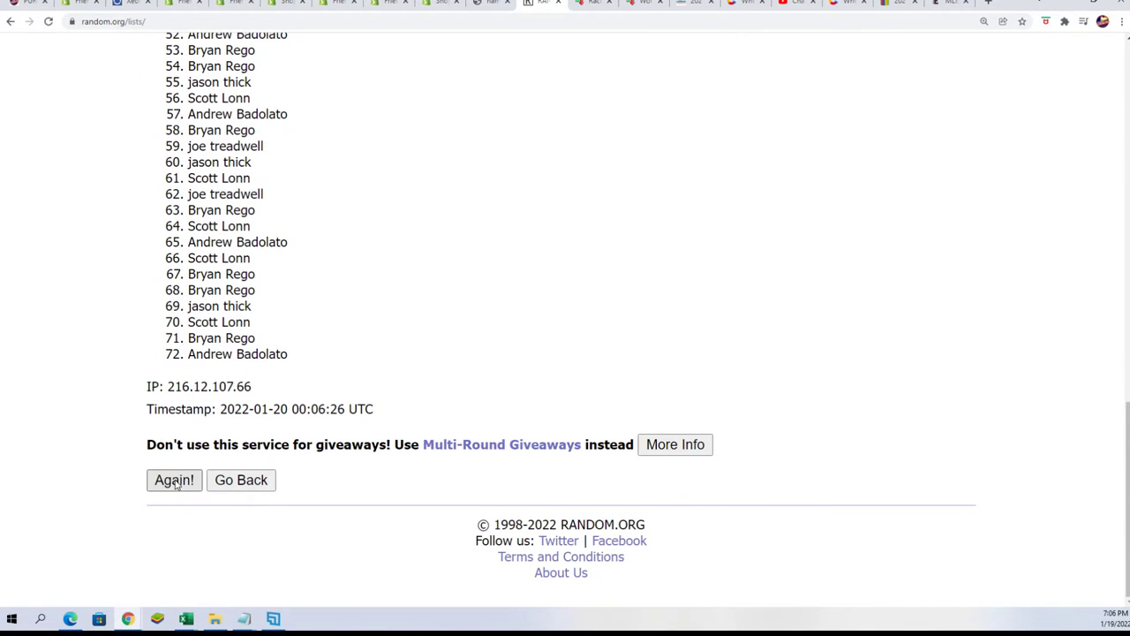
left_click(177, 480)
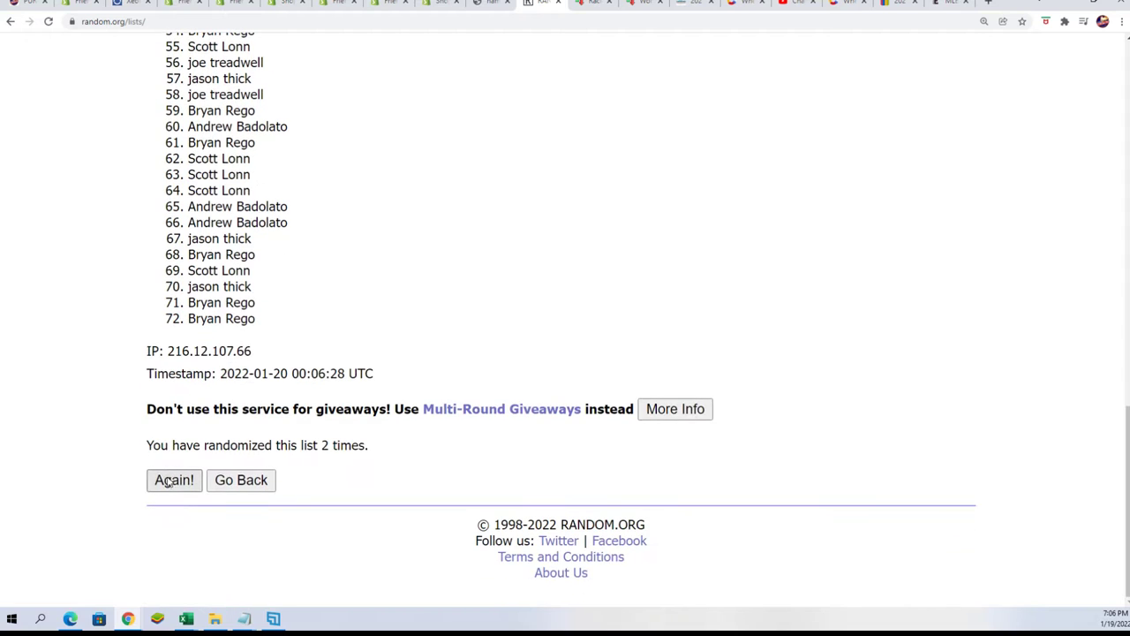
scroll(172, 446, "down", 10)
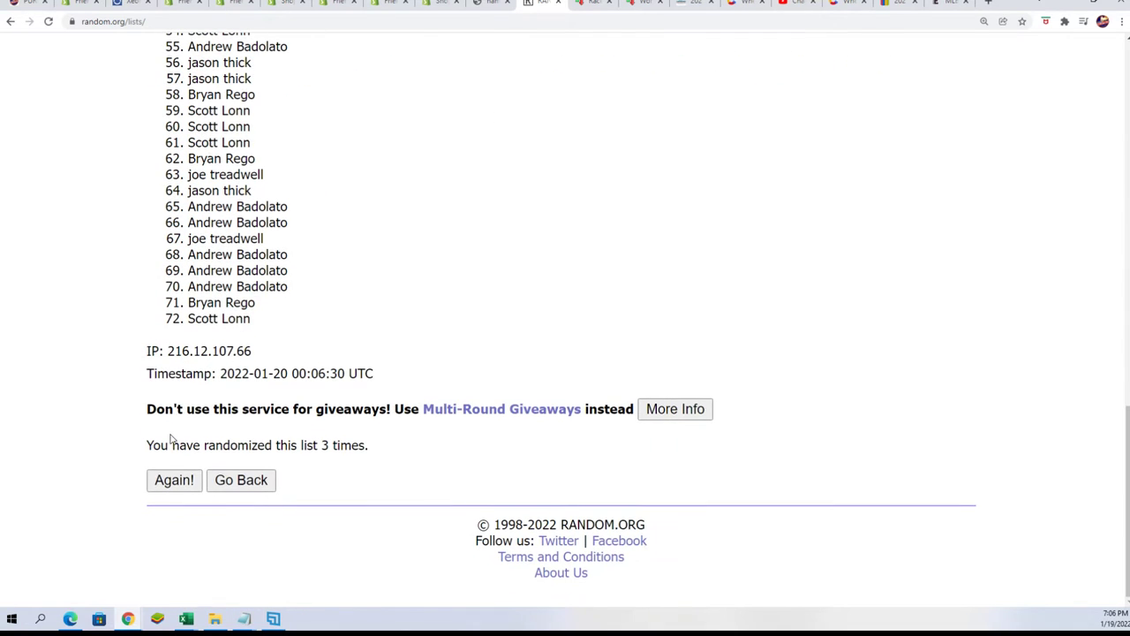
left_click(165, 486)
scroll(177, 477, "down", 10)
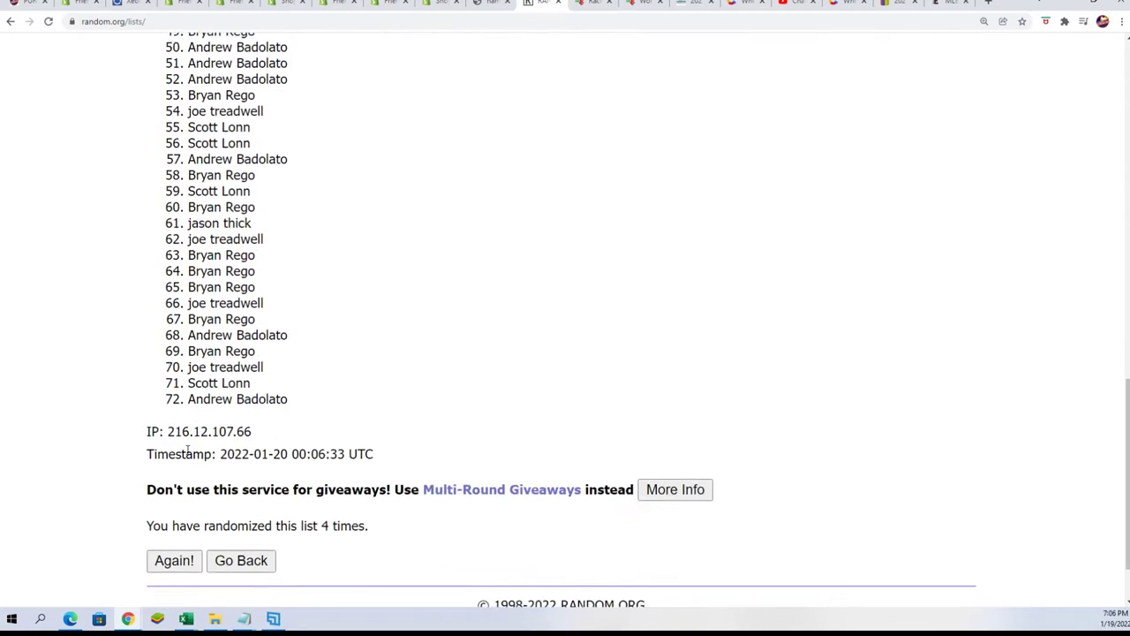
left_click(184, 473)
scroll(224, 399, "down", 10)
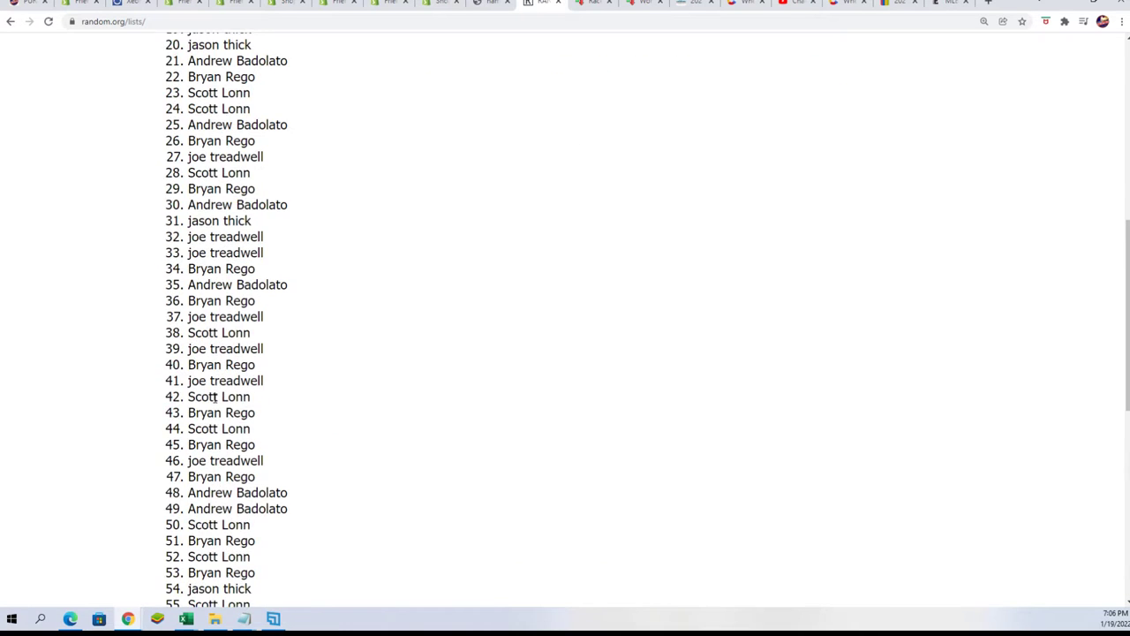
left_click(165, 482)
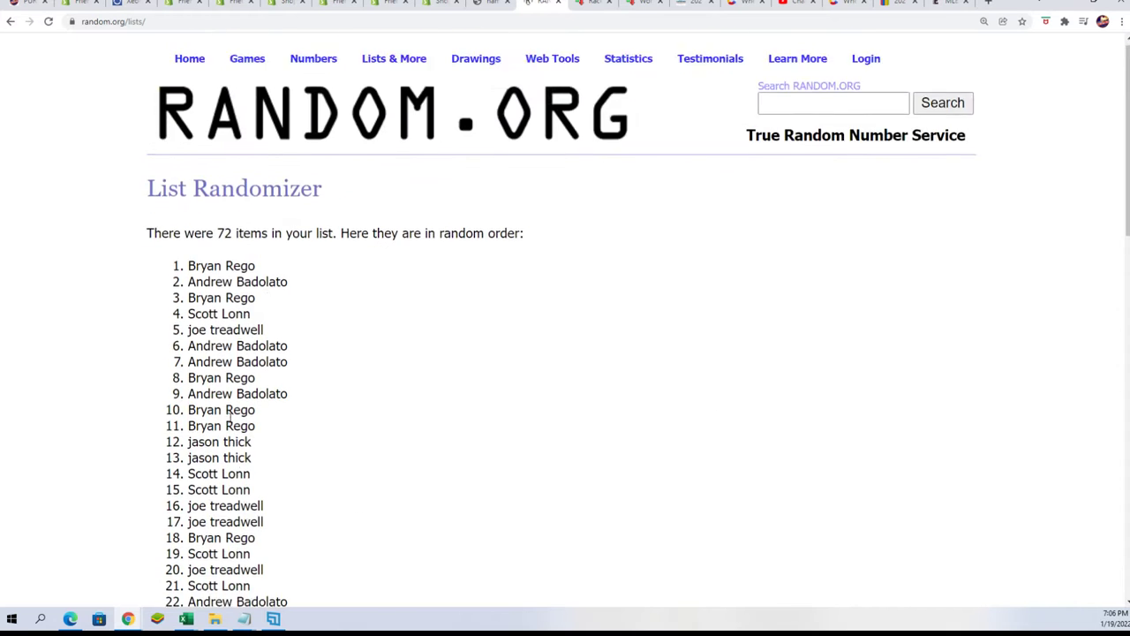
scroll(236, 439, "down", 10)
left_click(173, 484)
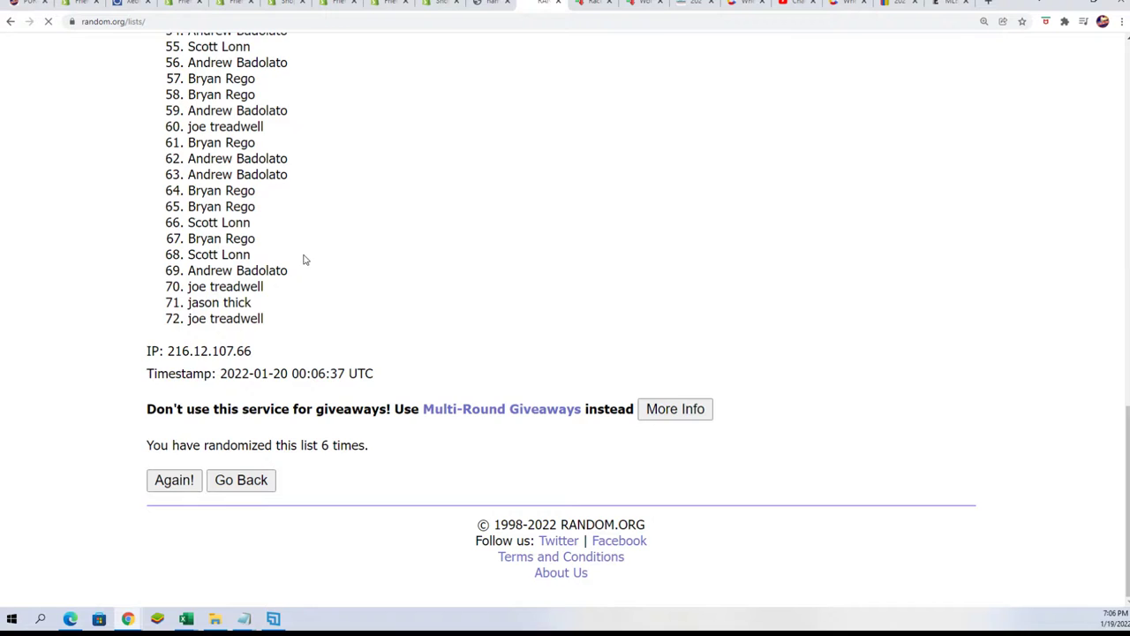
scroll(265, 194, "down", 1)
Select and copy the whole shuffled numbered list of owner names
left_click_drag(184, 155, 268, 323)
right_click(256, 315)
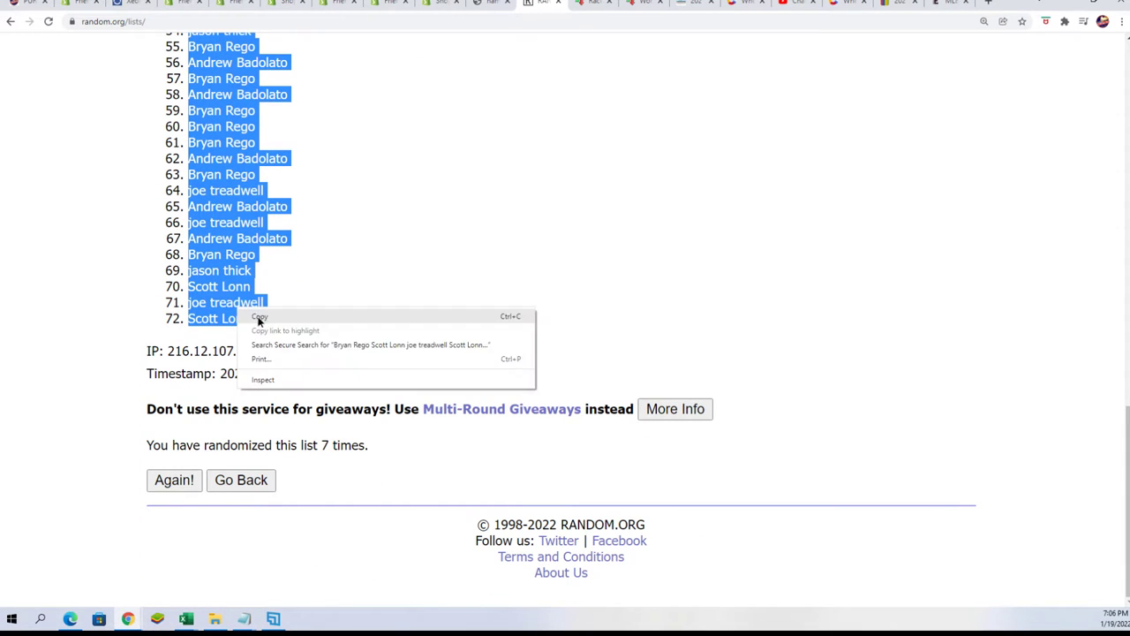
left_click(265, 321)
scroll(421, 381, "up", 10)
scroll(415, 364, "up", 3)
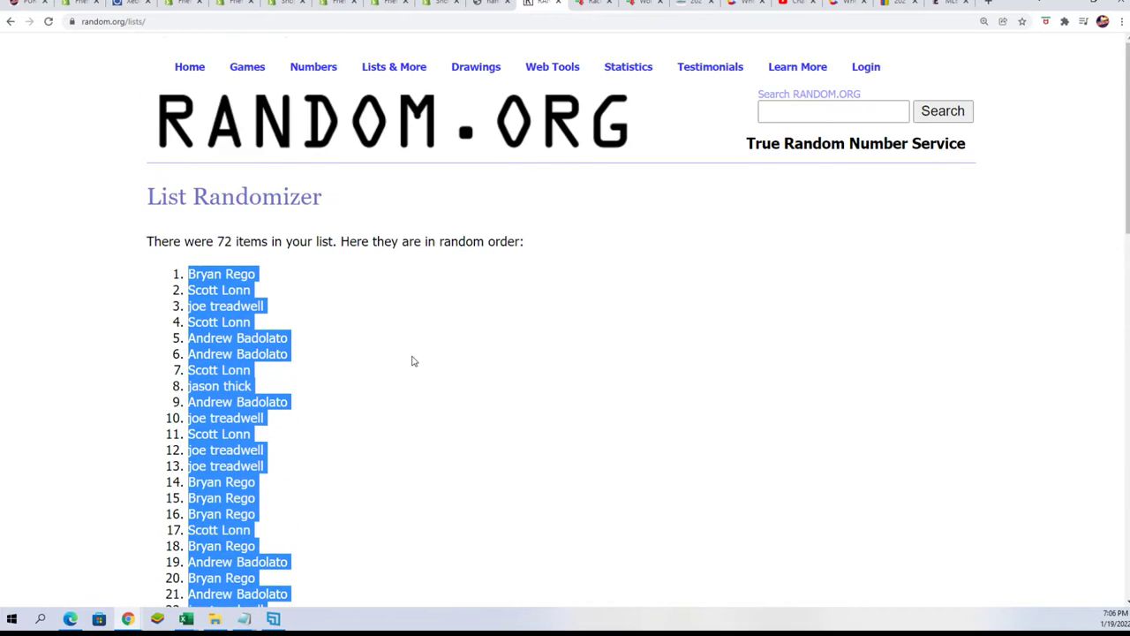
scroll(412, 362, "down", 3)
scroll(454, 292, "up", 1)
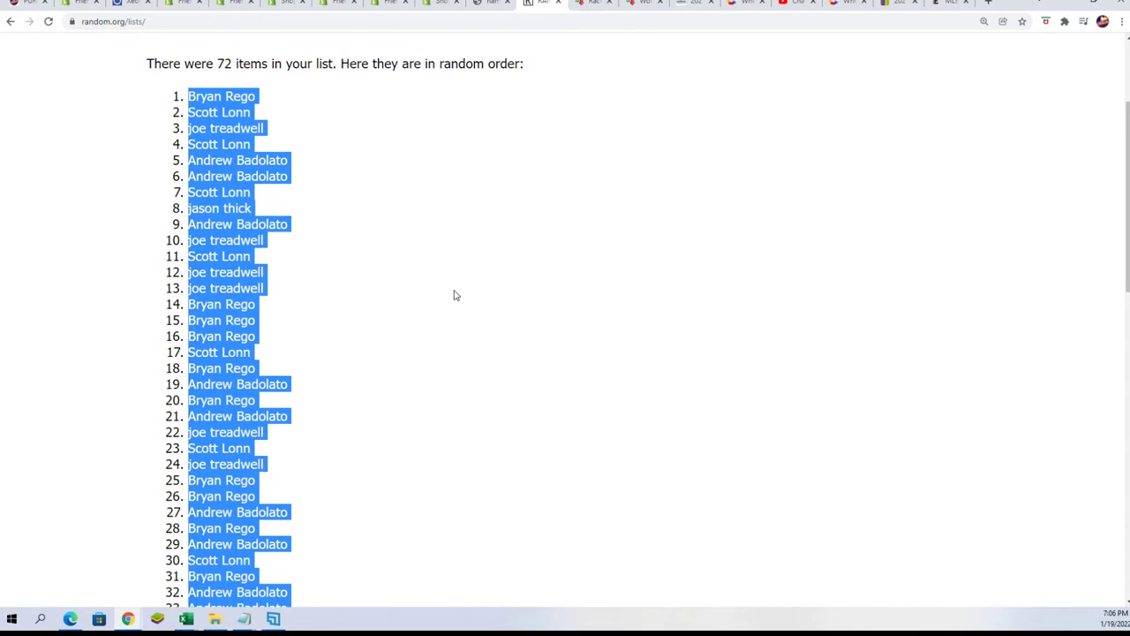
scroll(447, 292, "down", 1)
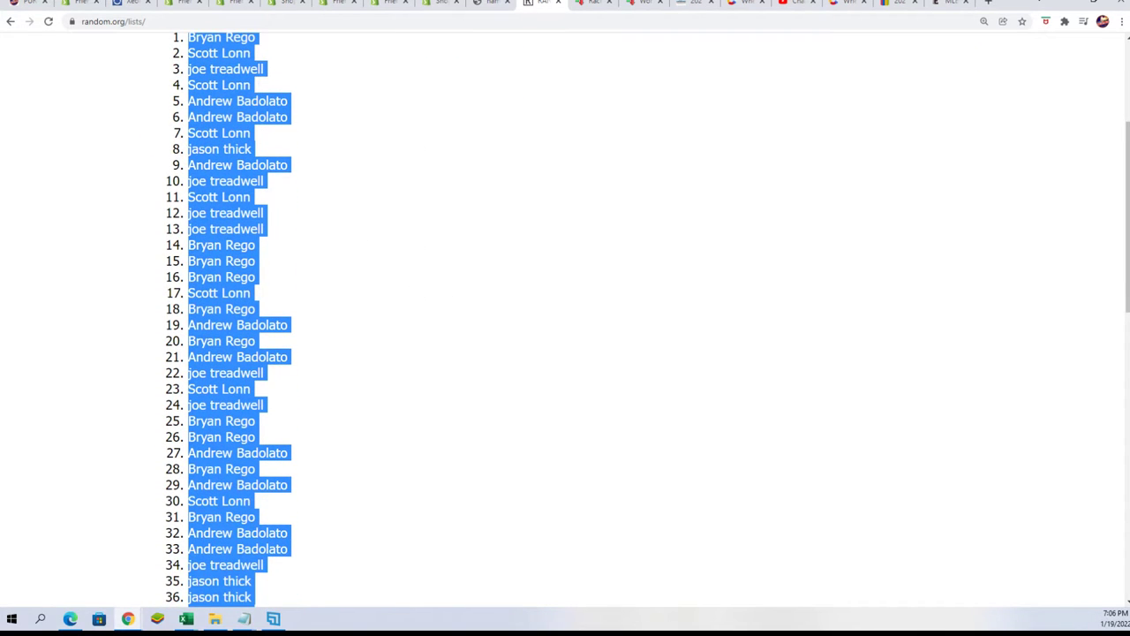
Paste the shuffled owner names into column A from cell A2 as plain Text
left_click(185, 618)
left_click_drag(356, 180, 579, 15)
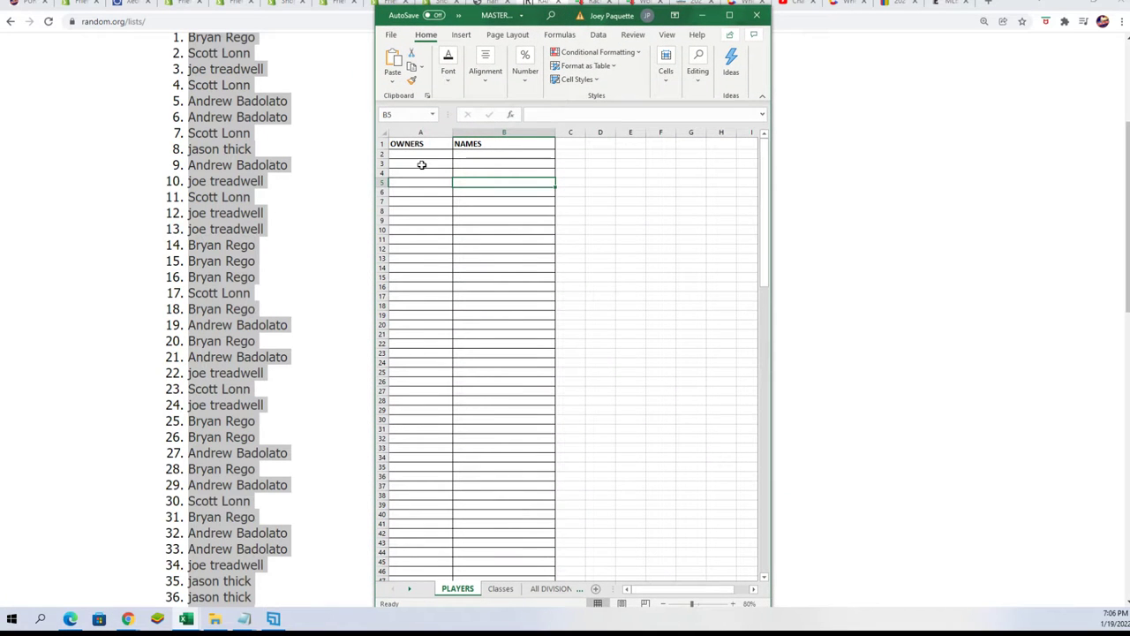
right_click(413, 155)
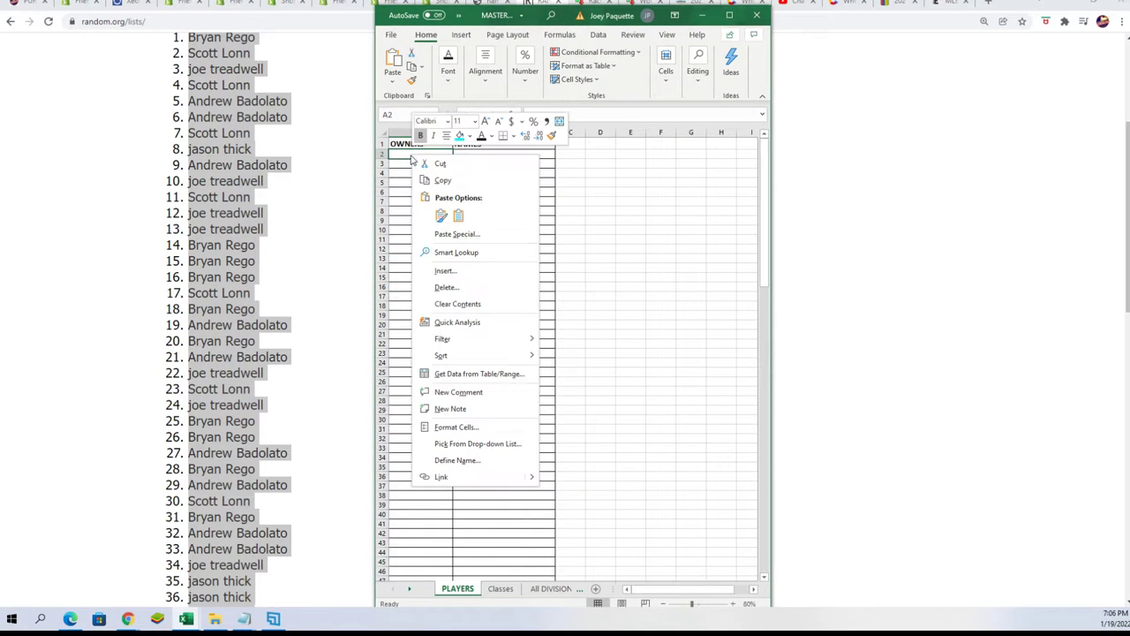
left_click(464, 235)
left_click(374, 169)
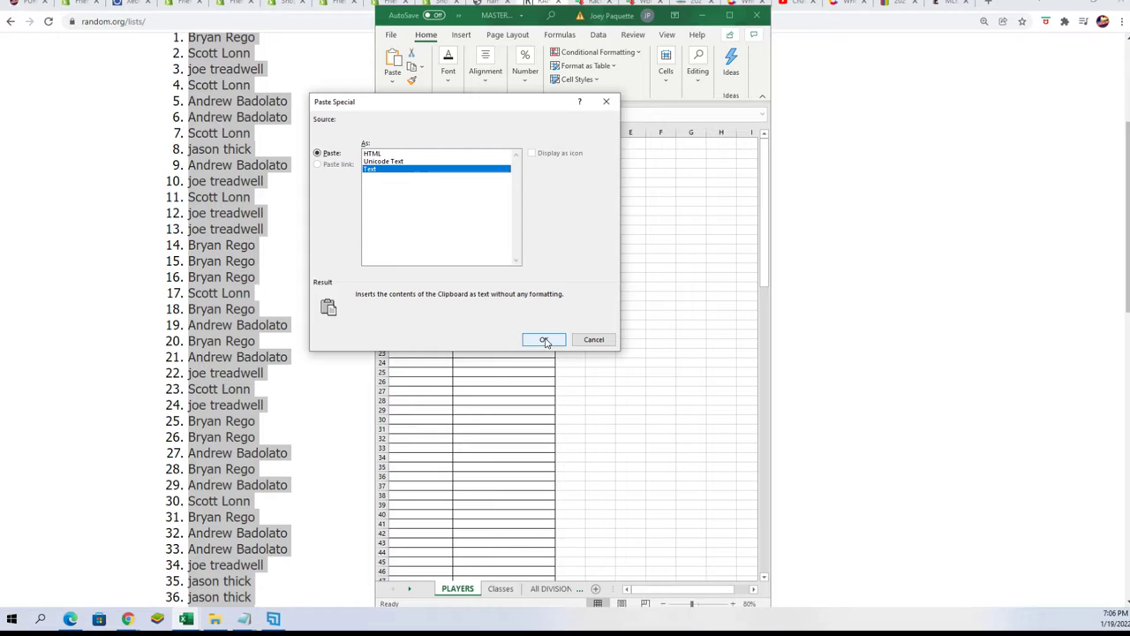
left_click(544, 340)
Autofit and widen column A, select cell B2, and zoom the sheet to 130%
left_click(447, 130)
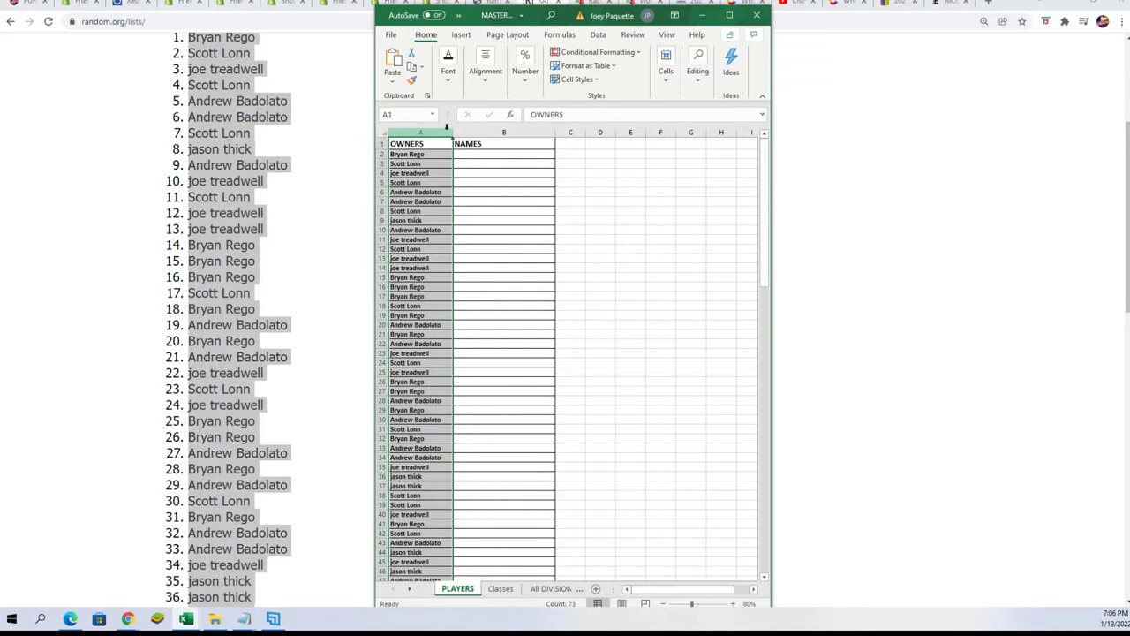
double_click(452, 130)
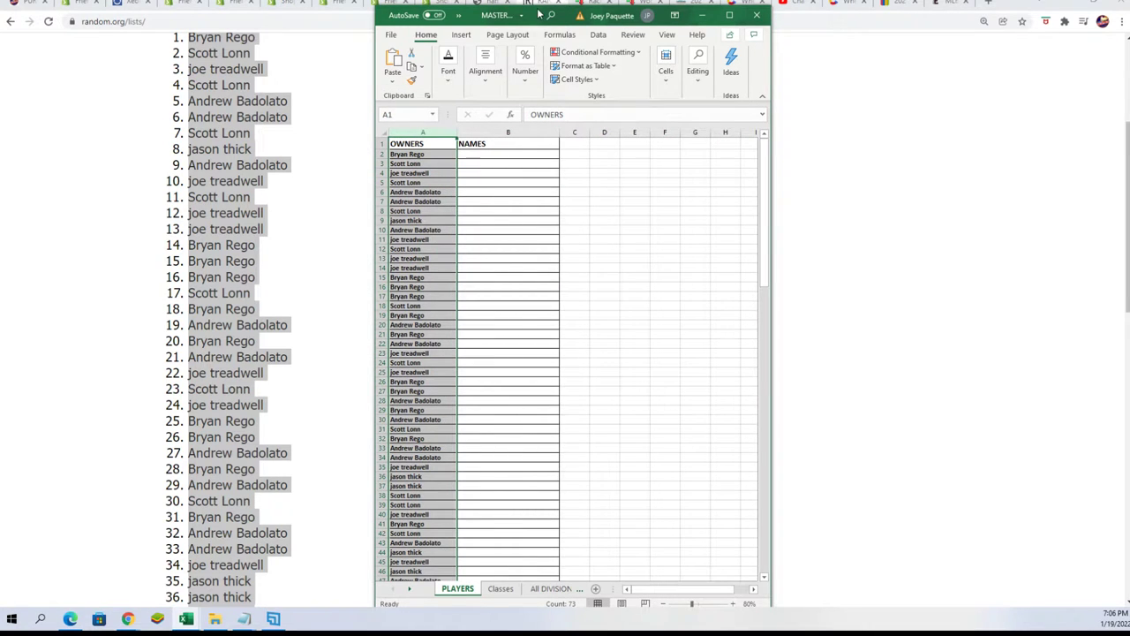
left_click_drag(536, 14, 536, 0)
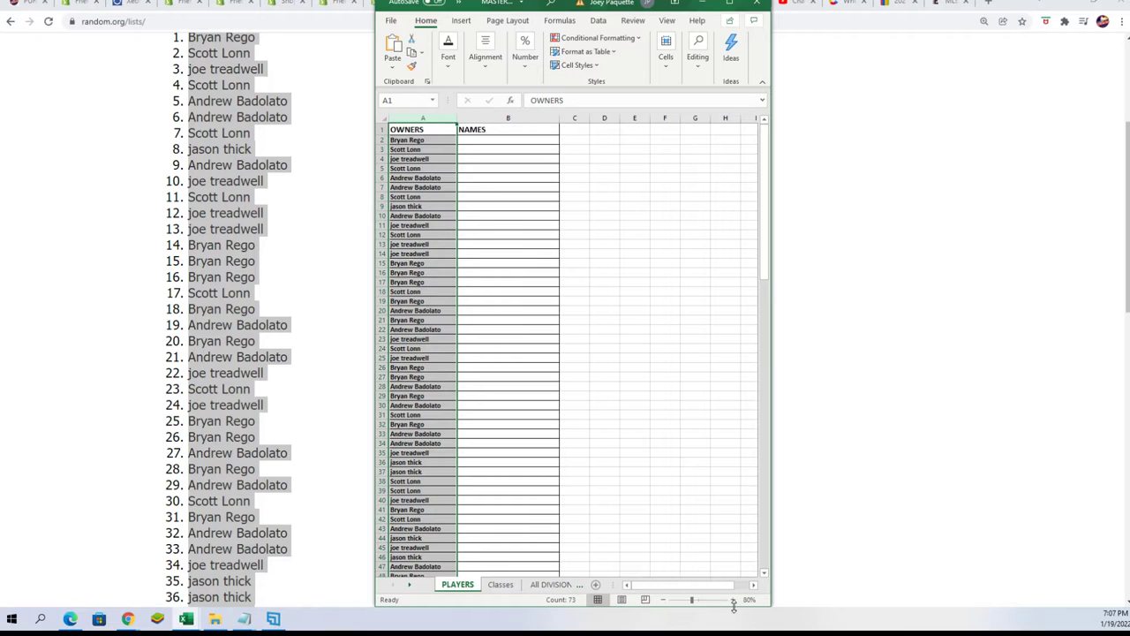
left_click(732, 600)
left_click(732, 599)
left_click(732, 600)
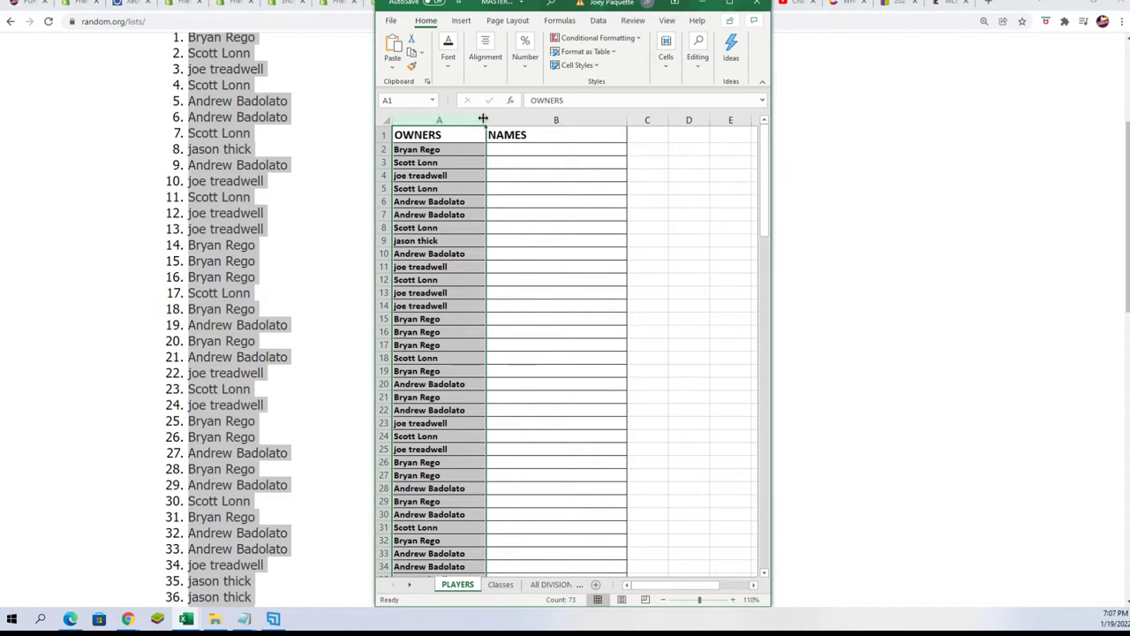
left_click_drag(482, 121, 480, 121)
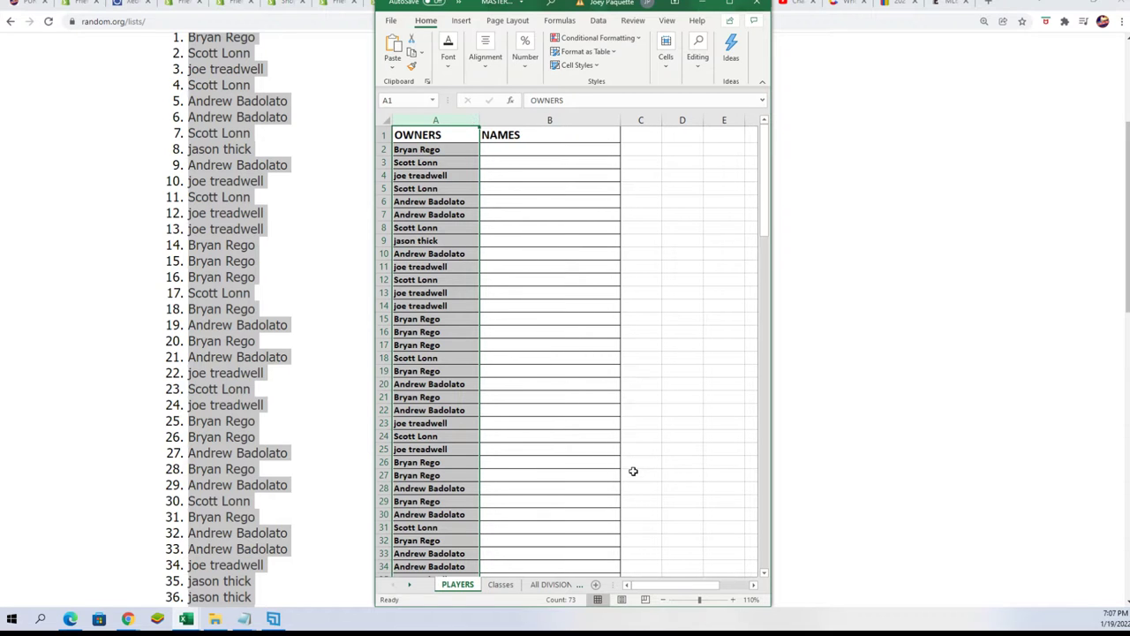
left_click(491, 152)
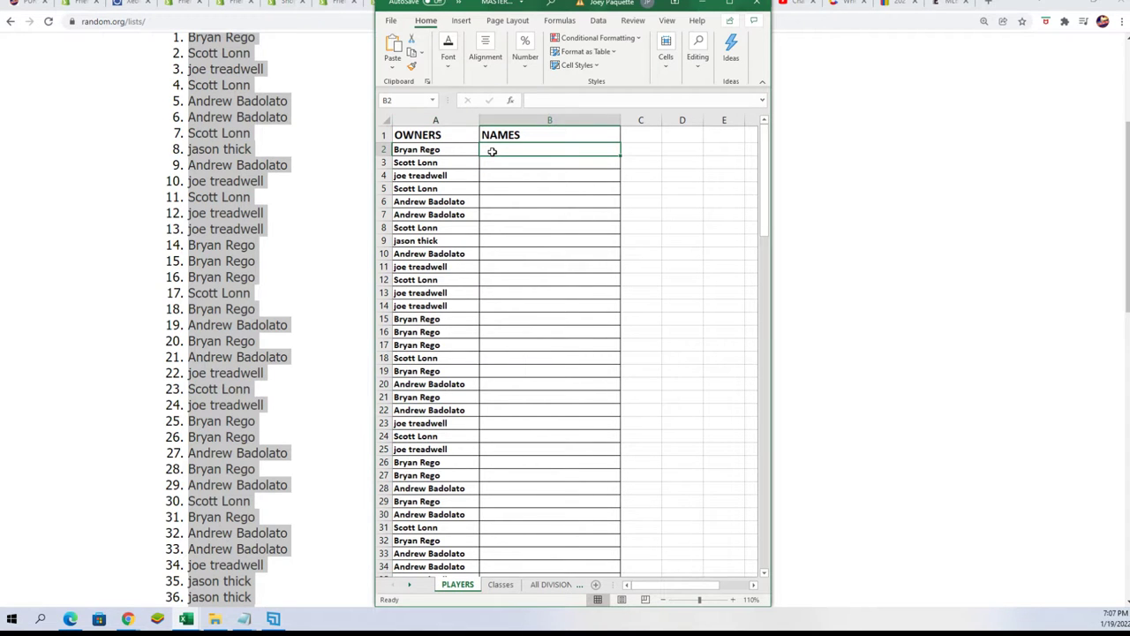
left_click(732, 601)
left_click(732, 600)
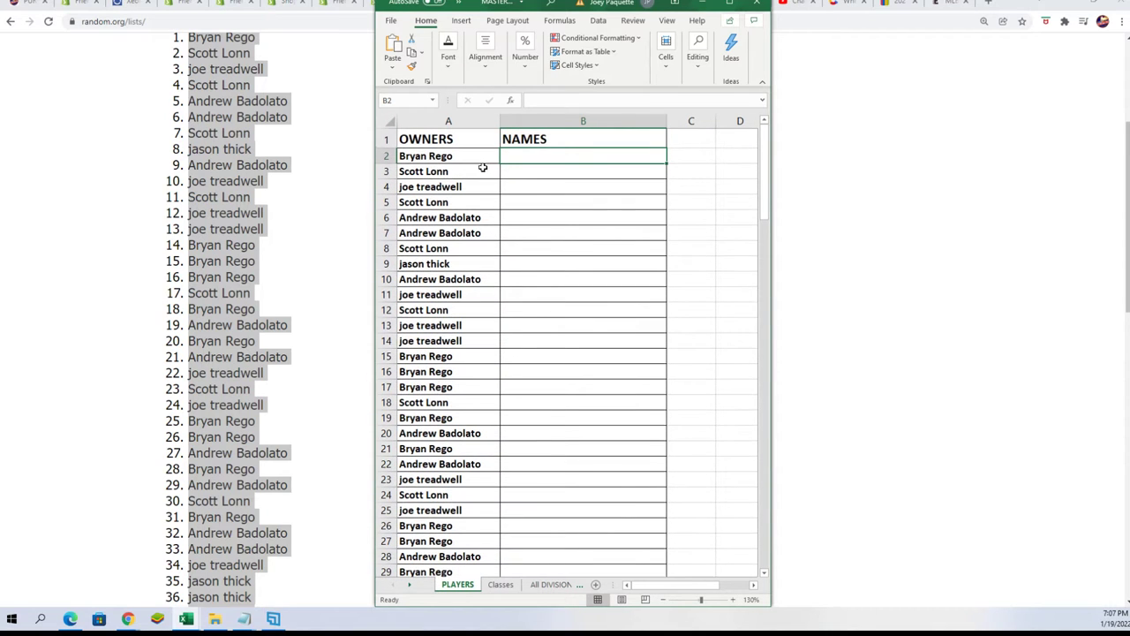
Open a fresh, empty List Randomizer form in the browser
scroll(323, 192, "up", 3)
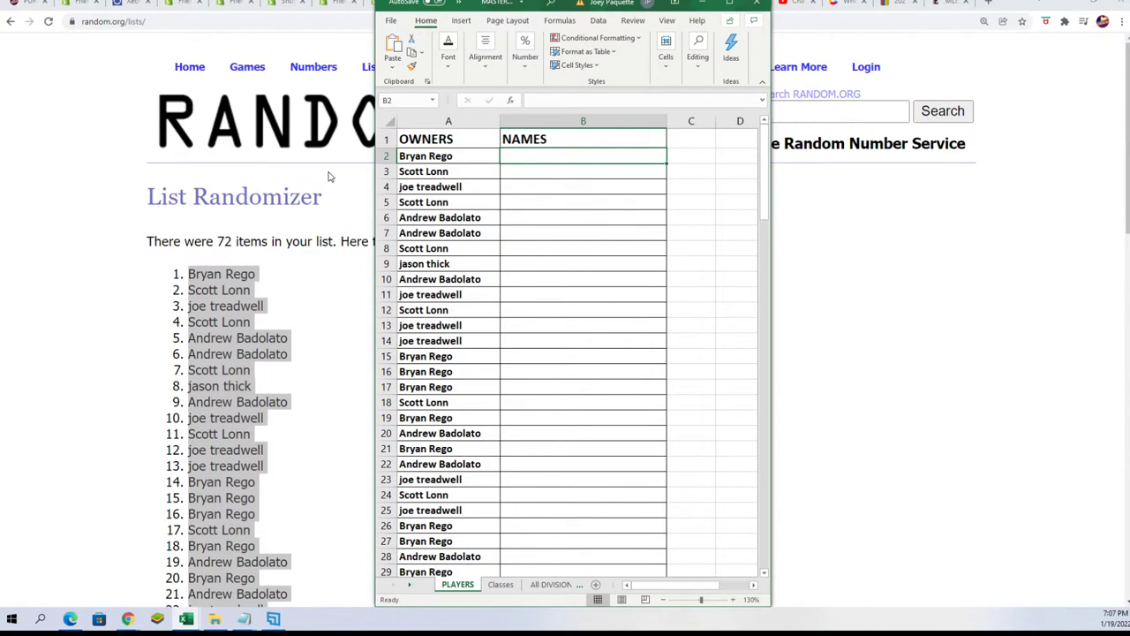
left_click_drag(538, 2, 660, 1)
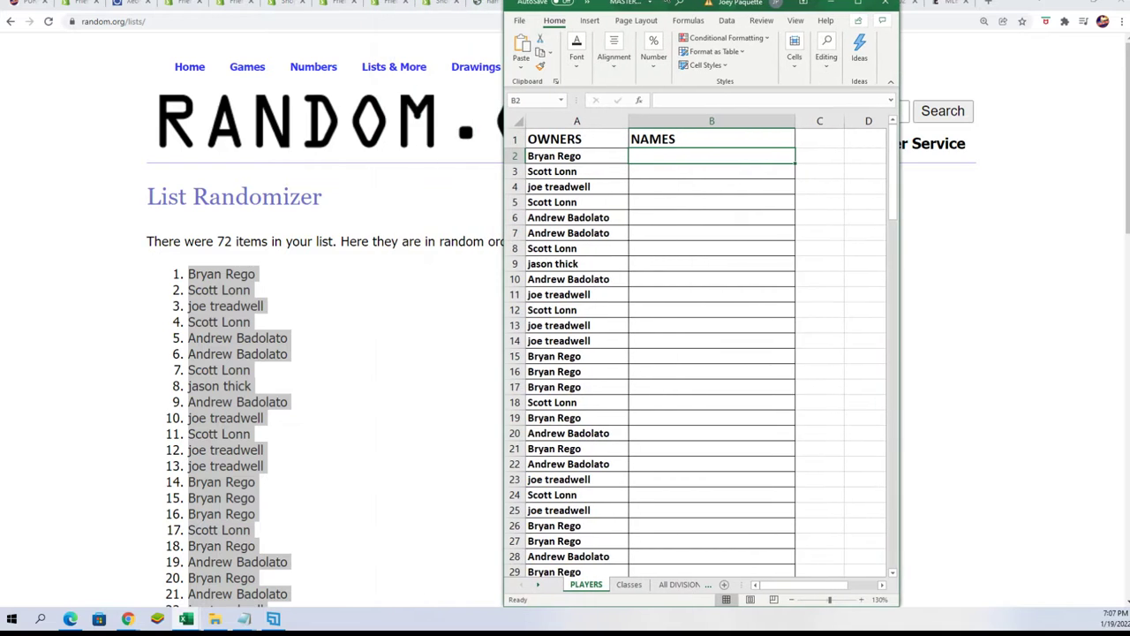
left_click(402, 95)
left_click(402, 95)
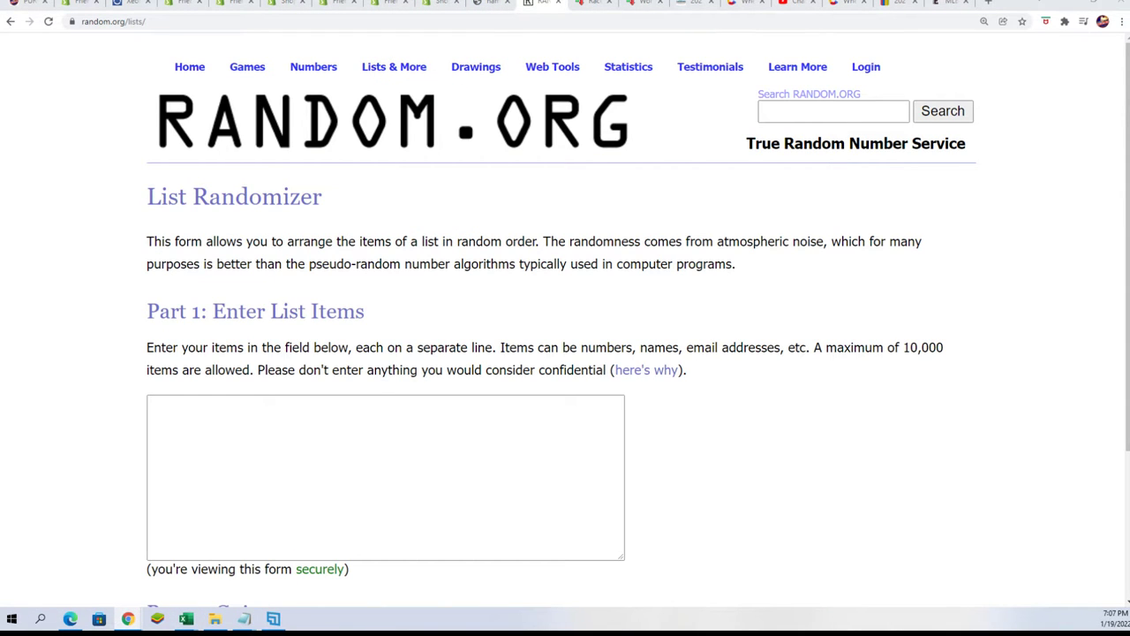
Copy the wrestler names from 123 Kid to Zoey Stark in Notepad
key("alt+Tab")
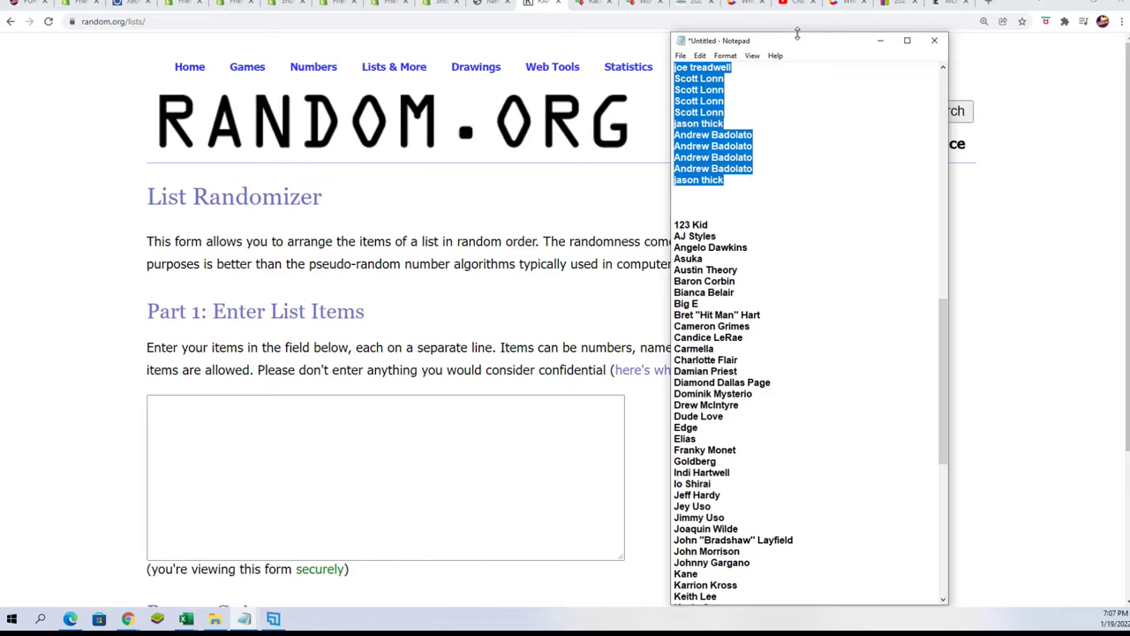
left_click_drag(797, 33, 797, 0)
scroll(708, 117, "down", 2)
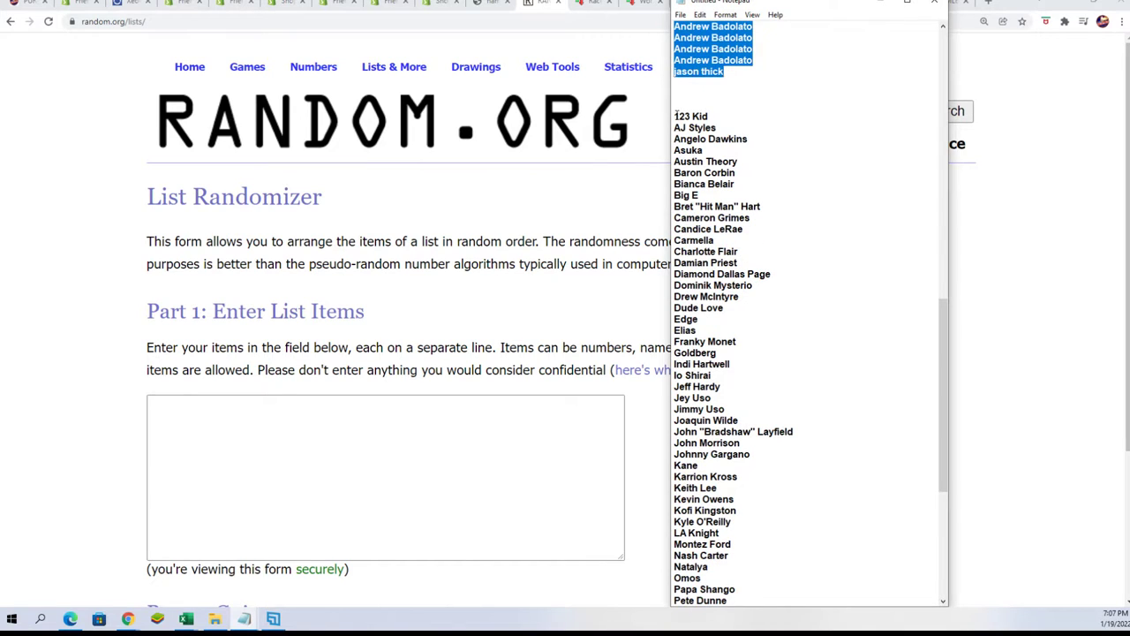
left_click_drag(676, 115, 715, 618)
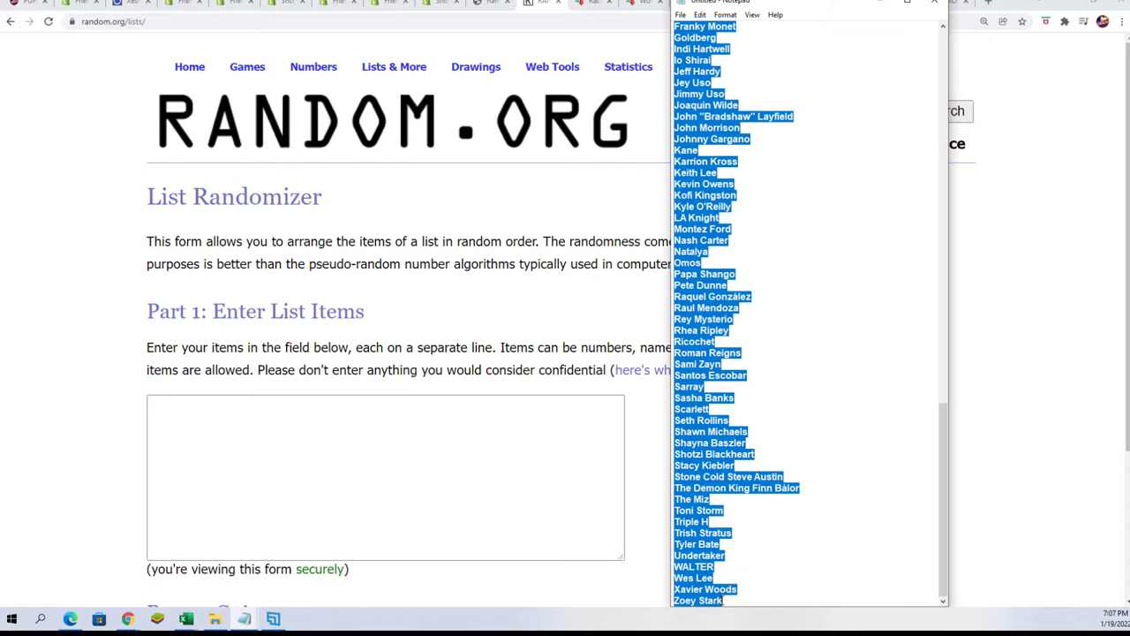
right_click(678, 317)
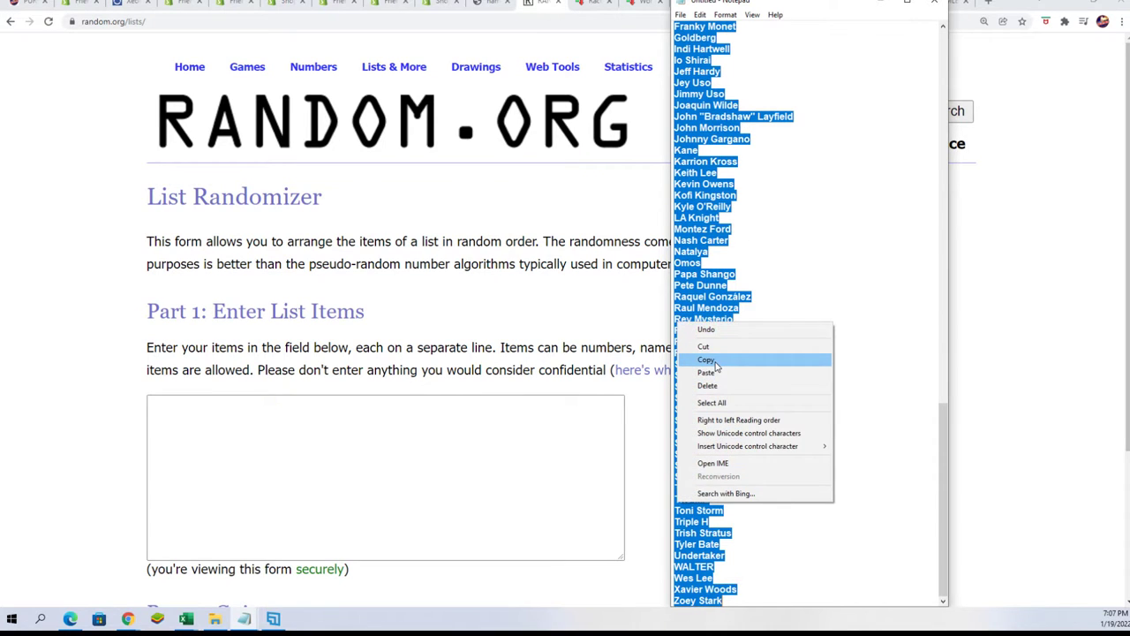
left_click(707, 360)
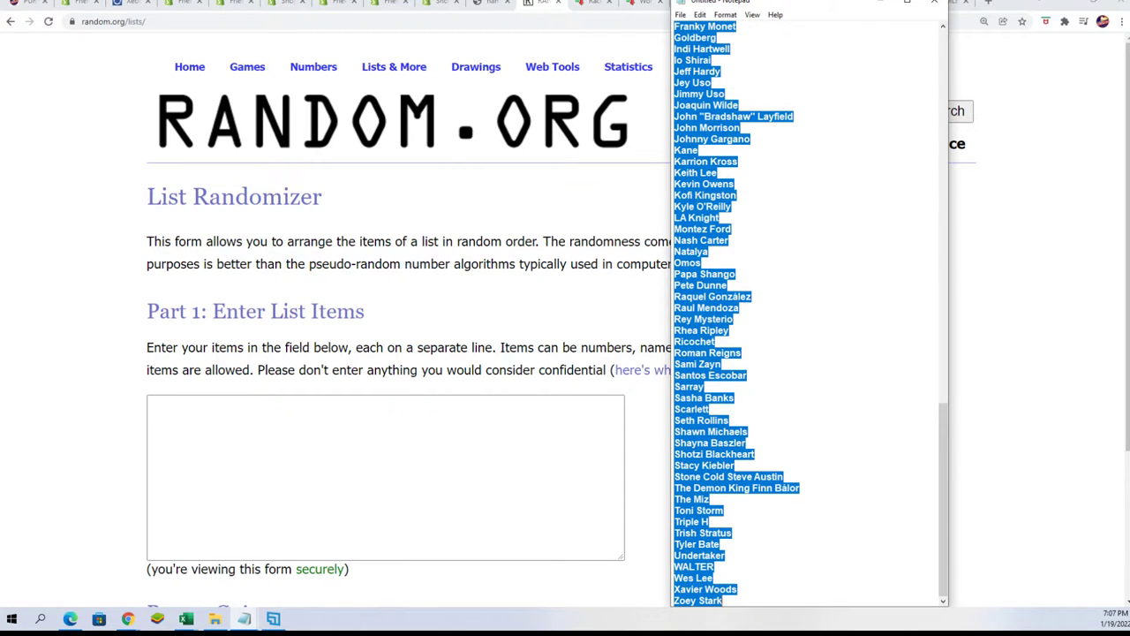
right_click(696, 197)
left_click(724, 236)
Paste the wrestler names into the list box and randomize them
left_click(300, 414)
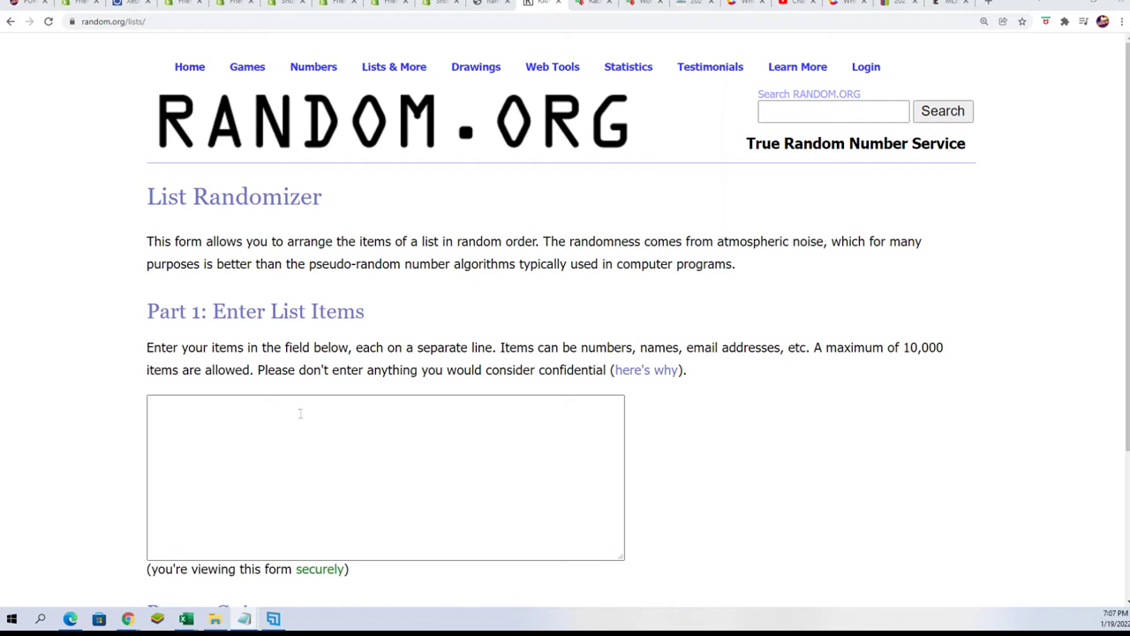
right_click(300, 414)
left_click(353, 511)
scroll(383, 532, "down", 2)
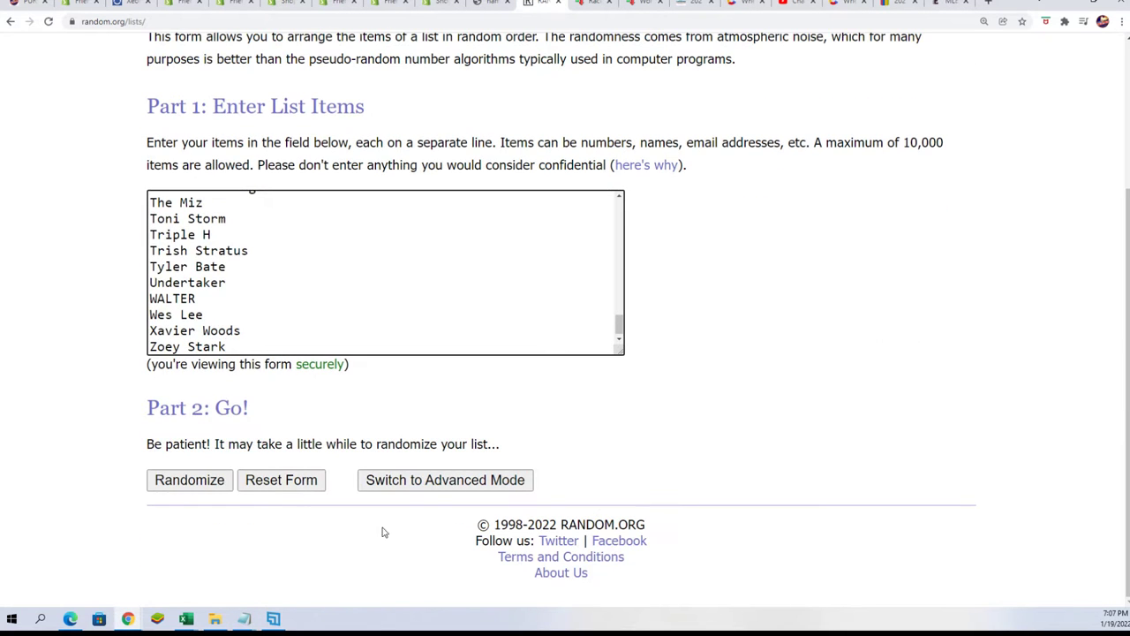
left_click(190, 479)
Reshuffle the wrestler list five more times until it starts with The Miz and AJ Styles
scroll(156, 520, "down", 5)
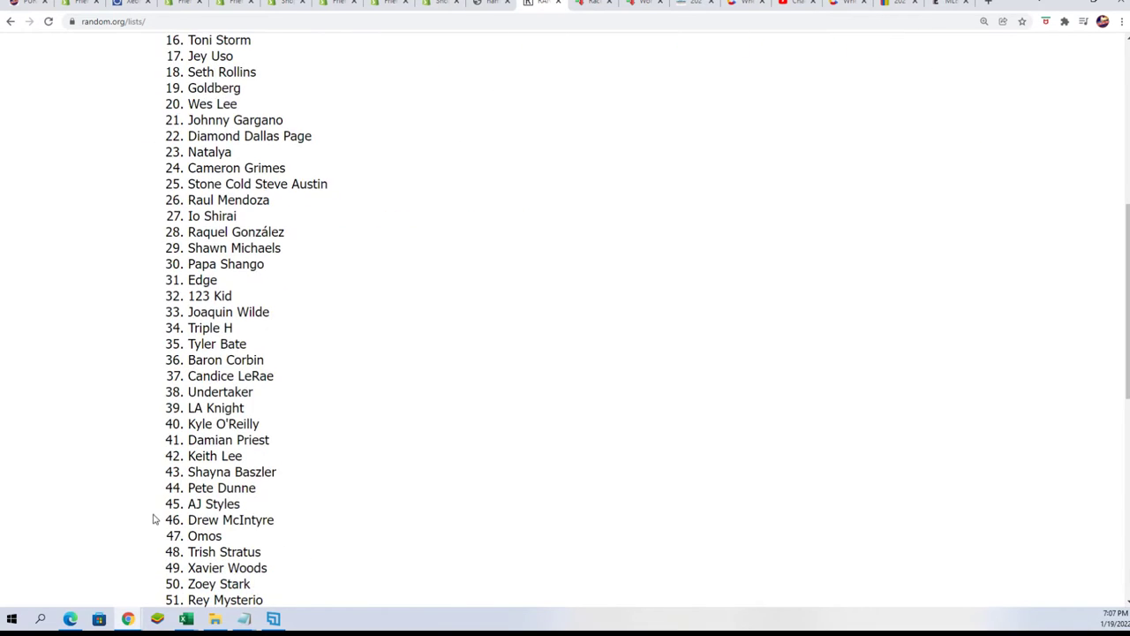
scroll(156, 519, "down", 6)
left_click(157, 478)
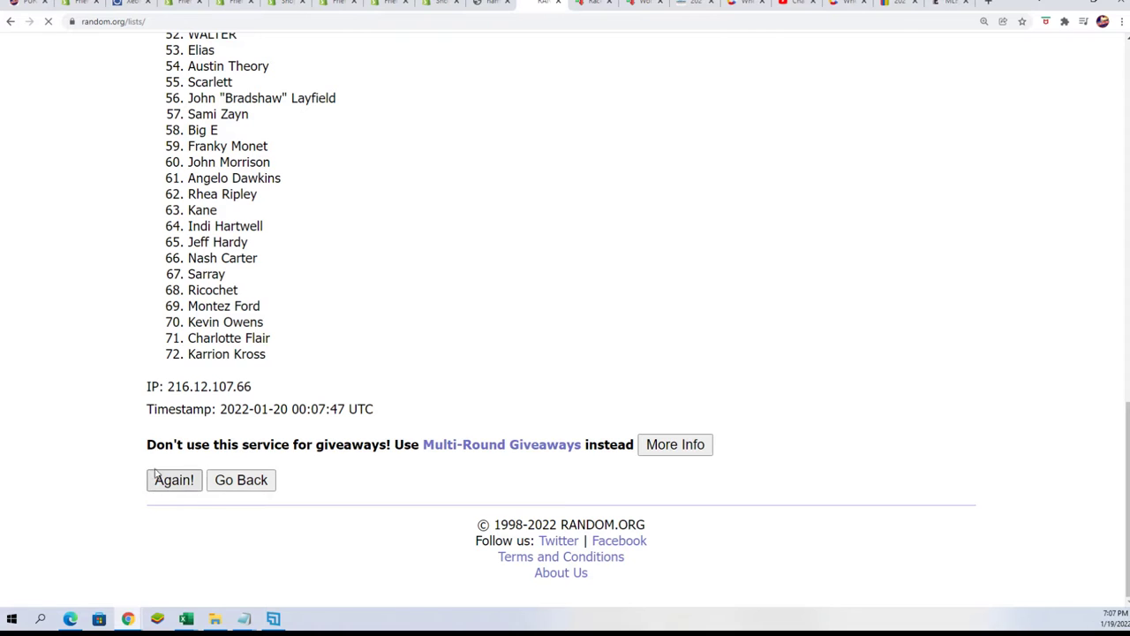
scroll(177, 394, "down", 10)
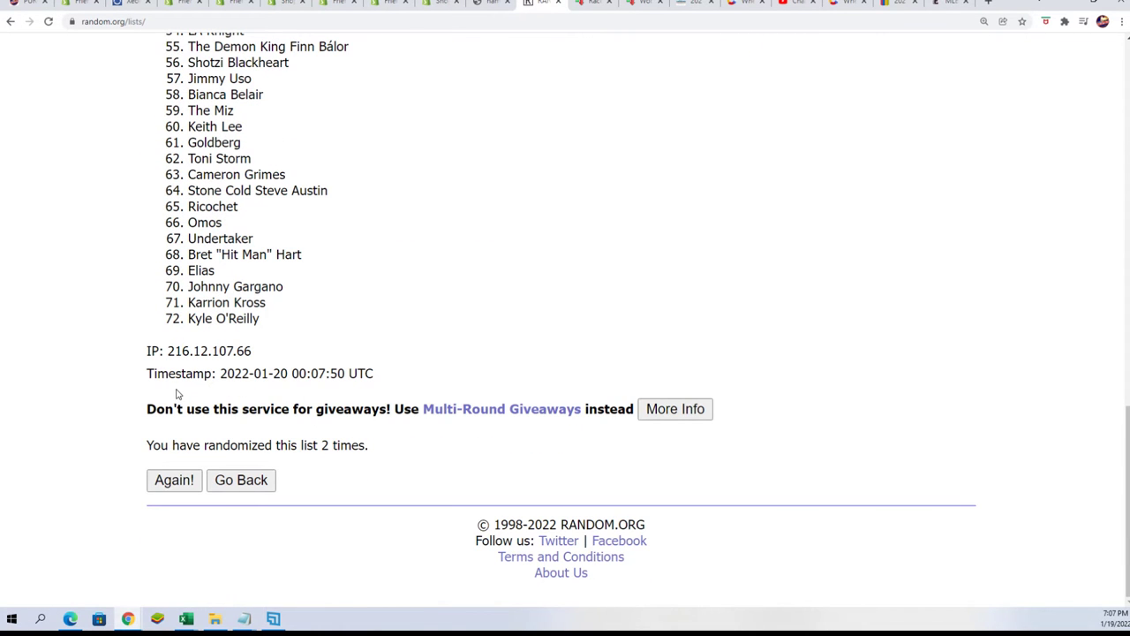
left_click(171, 480)
scroll(172, 398, "down", 10)
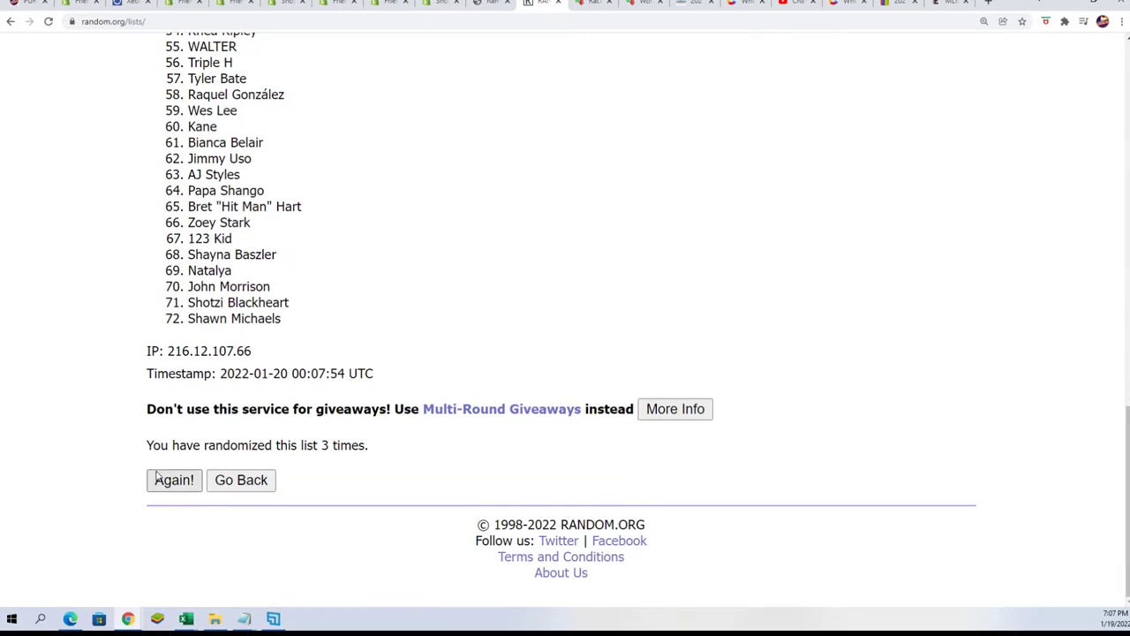
scroll(170, 424, "down", 10)
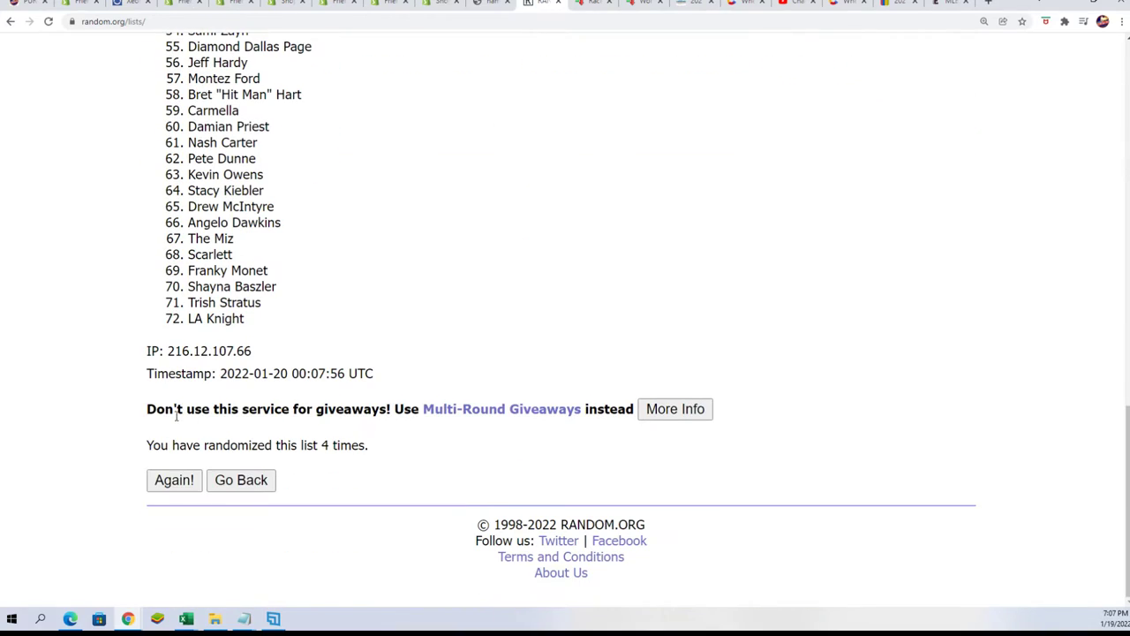
left_click(166, 486)
scroll(177, 371, "down", 10)
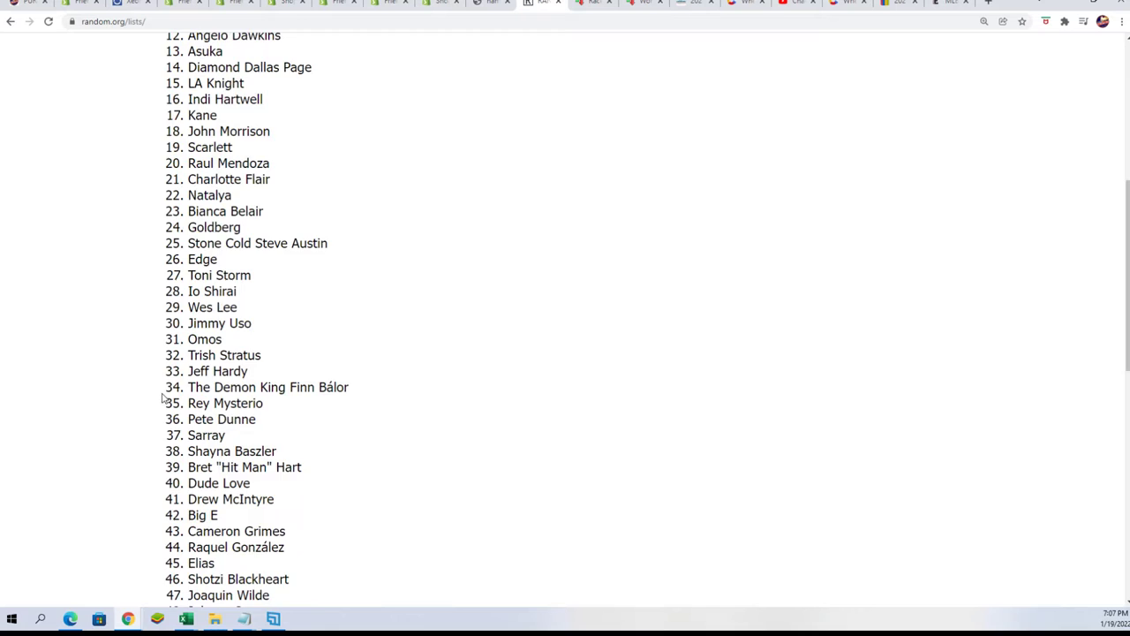
scroll(146, 424, "down", 3)
left_click(166, 482)
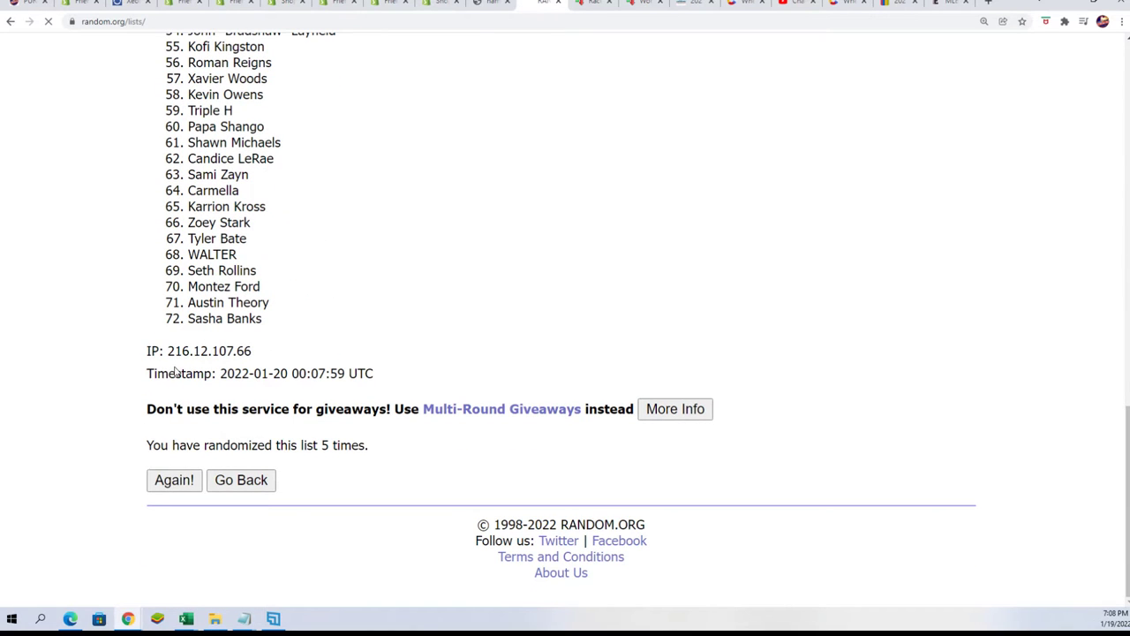
scroll(194, 371, "down", 10)
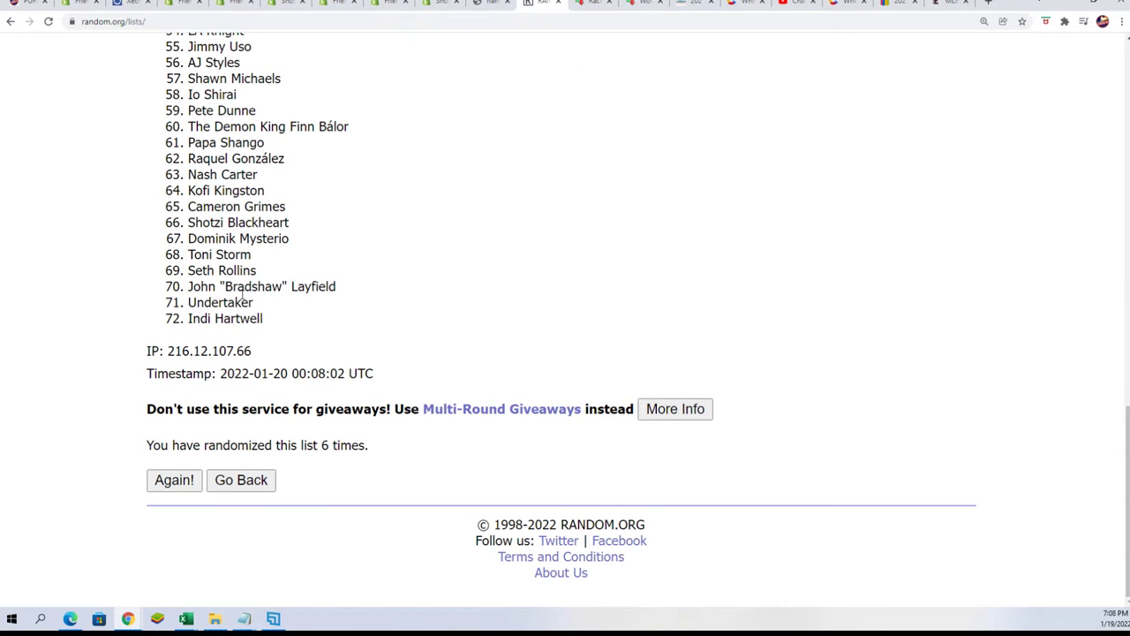
left_click(169, 478)
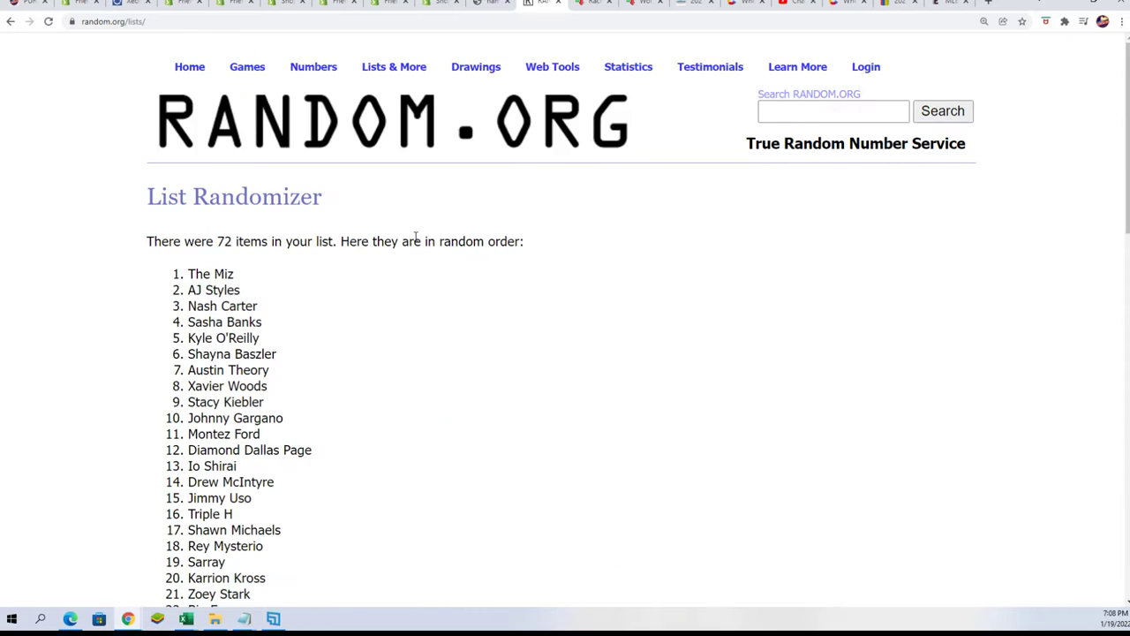
Select and copy all 72 randomized wrestler names, through Kane, Raul Mendoza and Kofi Kingston
scroll(274, 124, "down", 2)
left_click_drag(182, 157, 294, 323)
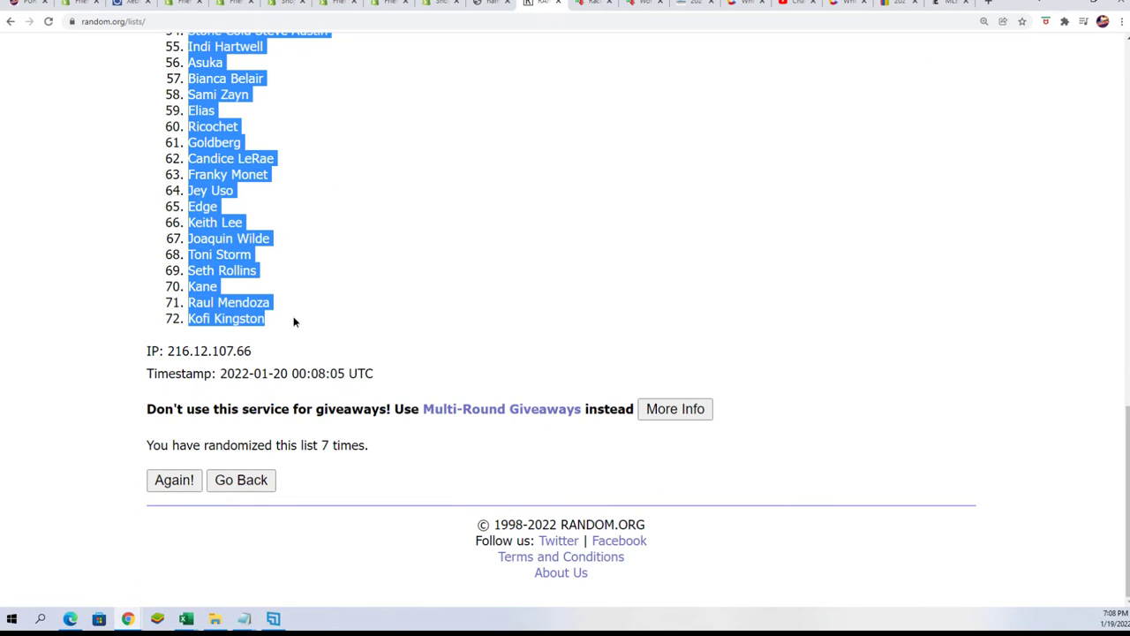
right_click(232, 256)
left_click(251, 269)
scroll(466, 404, "up", 15)
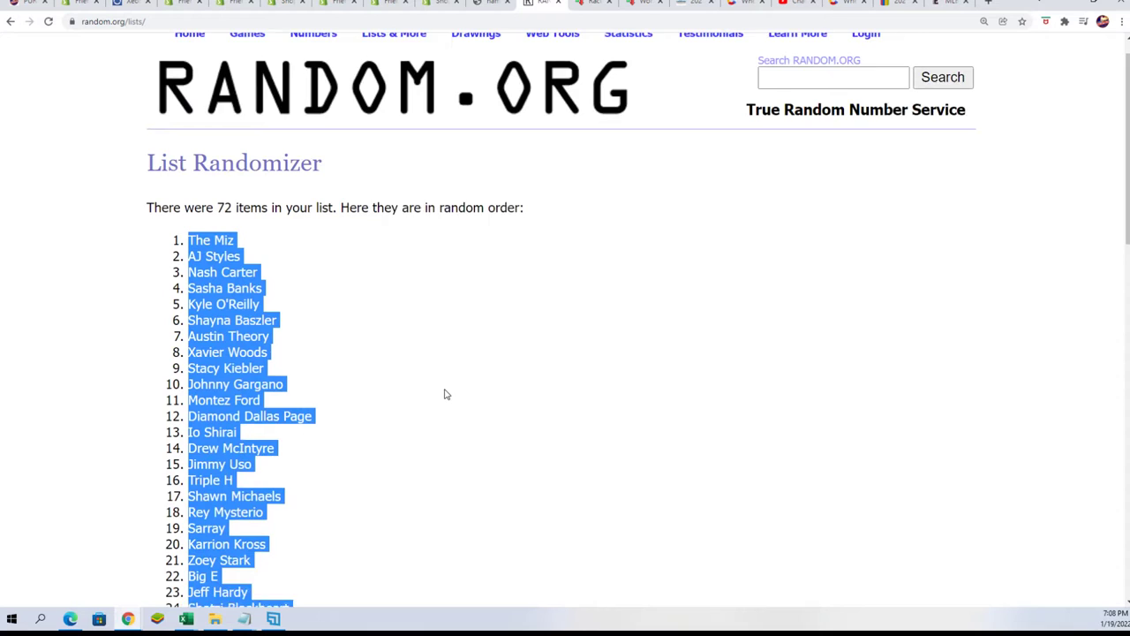
scroll(446, 395, "down", 2)
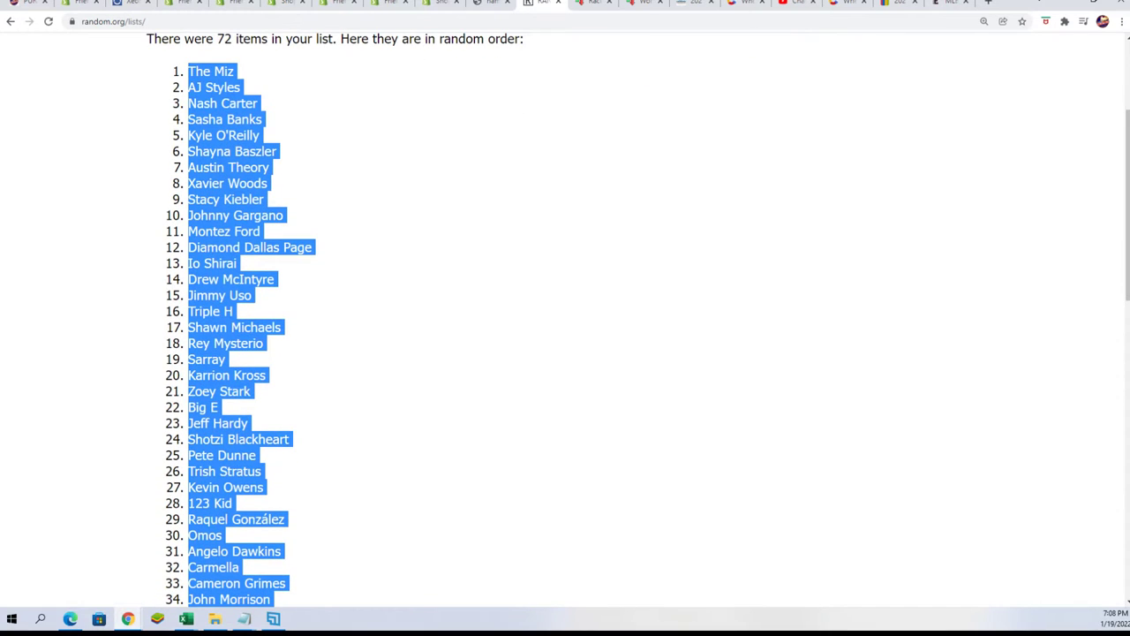
Paste the randomized wrestler names into column B from cell B2 as plain Text
key("alt+Tab")
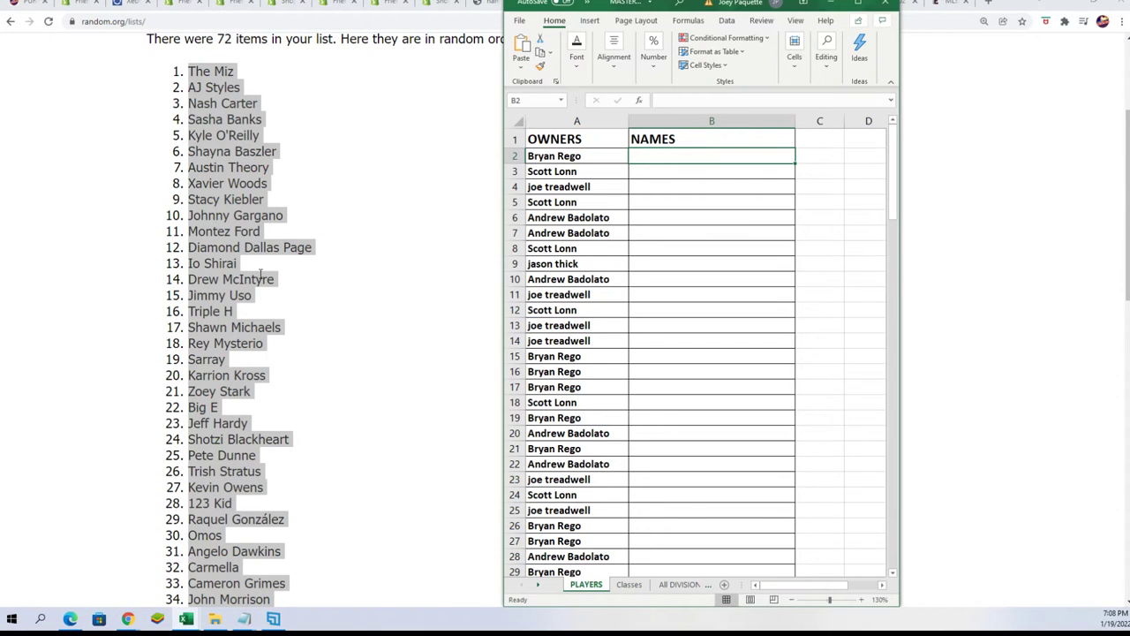
right_click(640, 155)
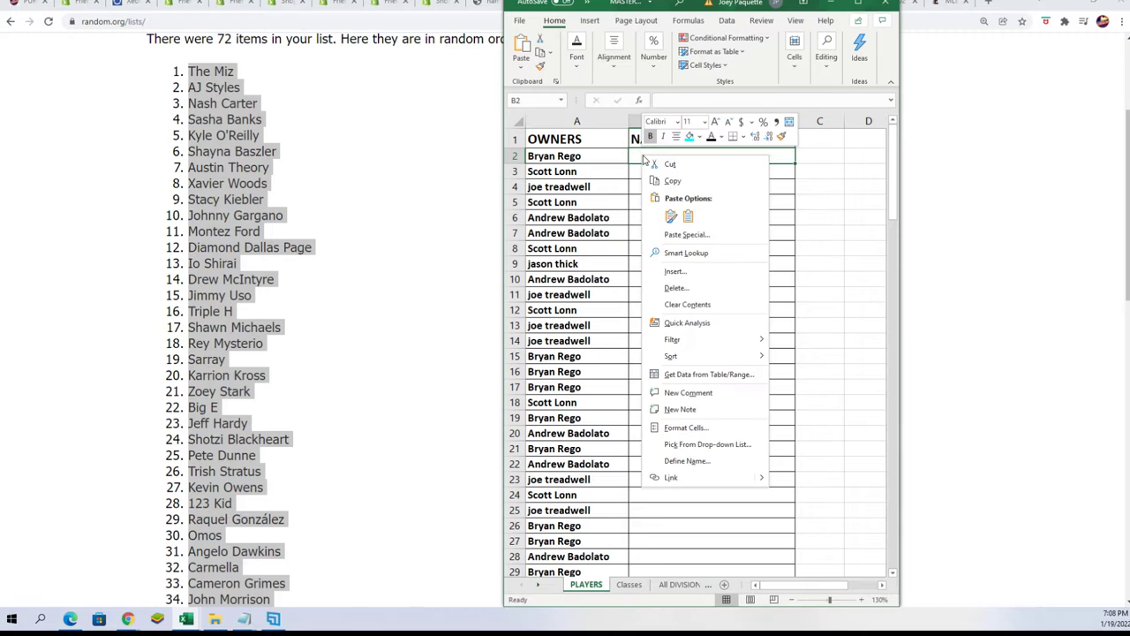
left_click(676, 228)
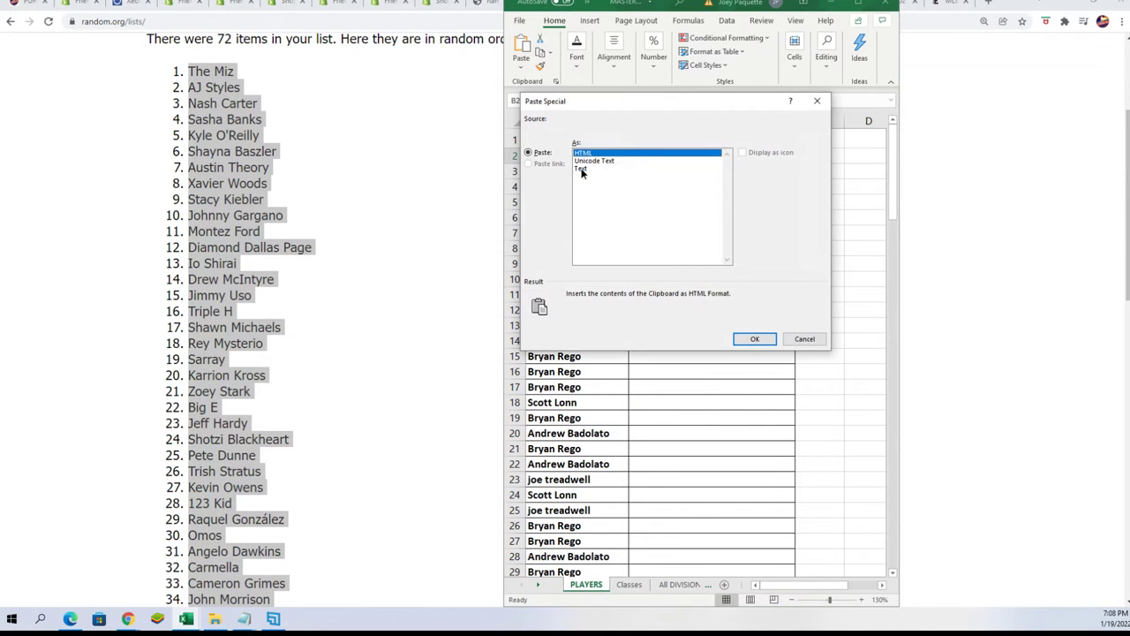
left_click(590, 169)
left_click(753, 336)
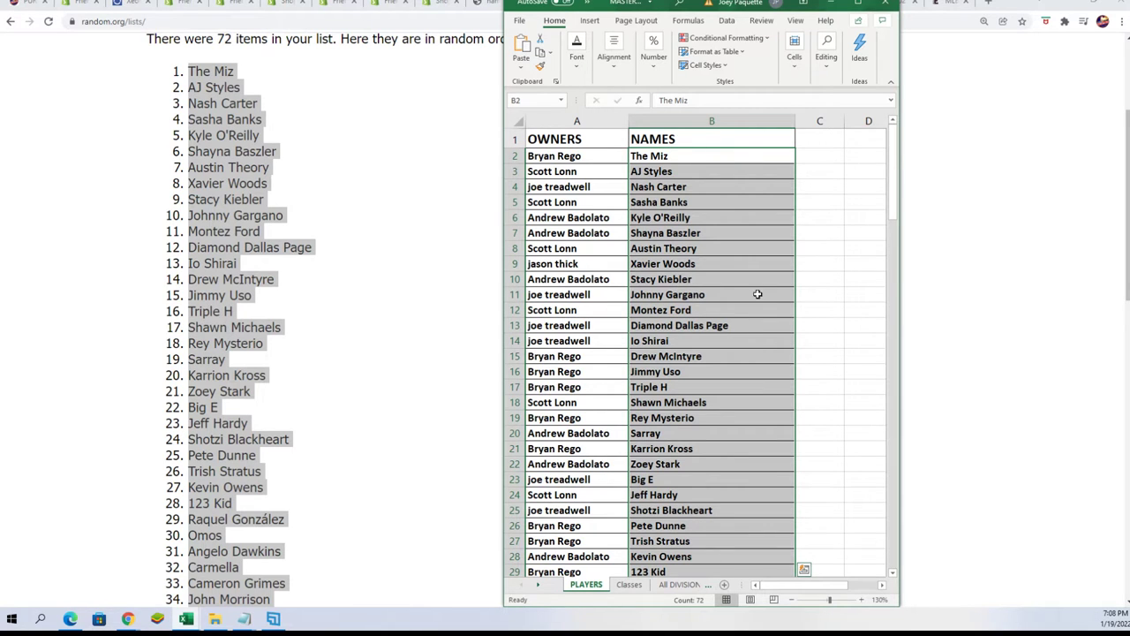
Scroll down column B checking the pasted names in B17, B27 and B66
scroll(669, 344, "down", 1)
scroll(669, 343, "down", 1)
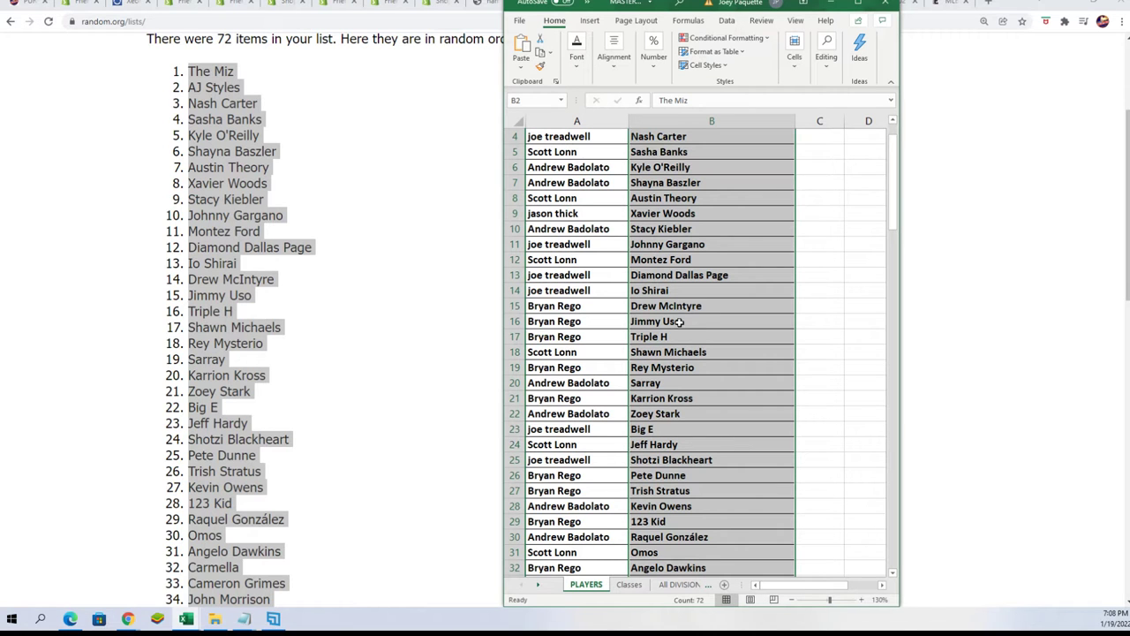
left_click(645, 337)
scroll(654, 371, "down", 2)
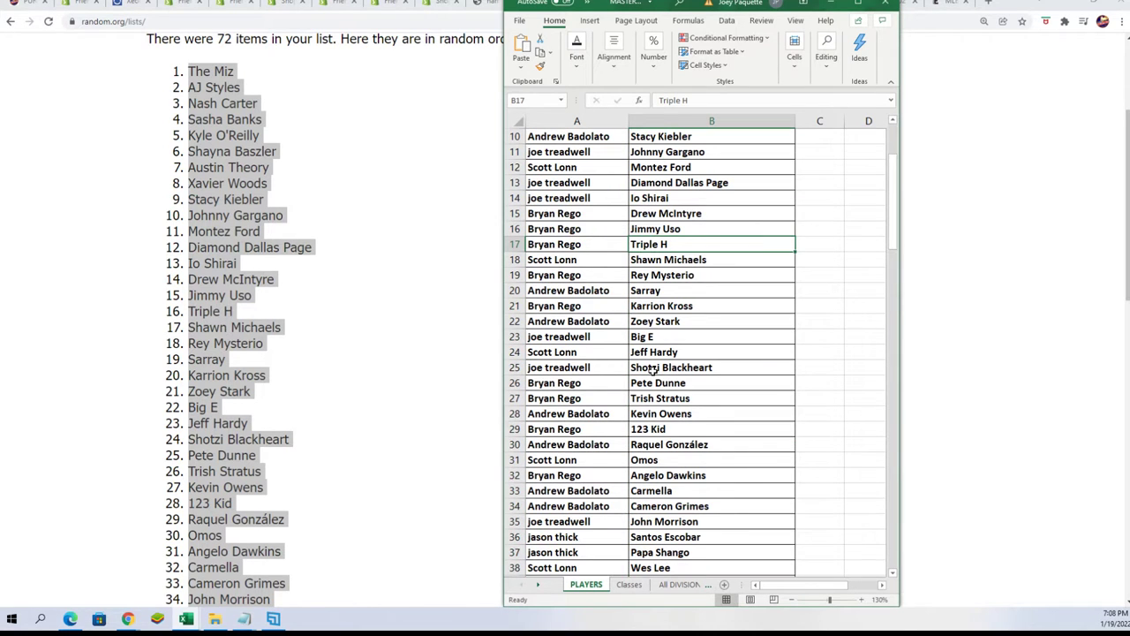
scroll(652, 366, "down", 2)
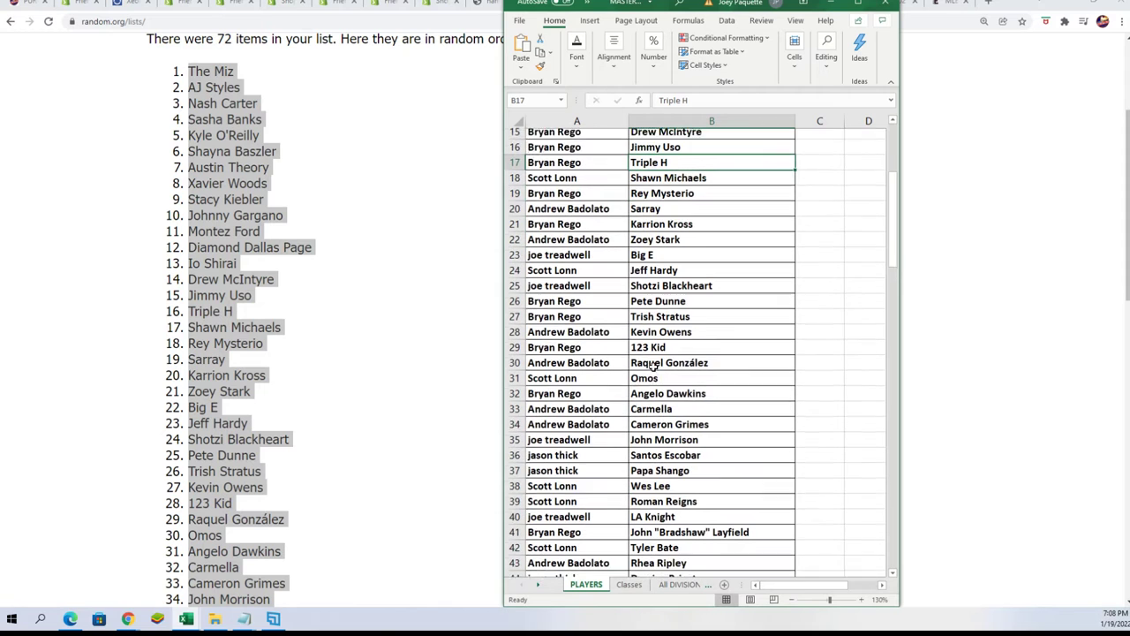
left_click(660, 309)
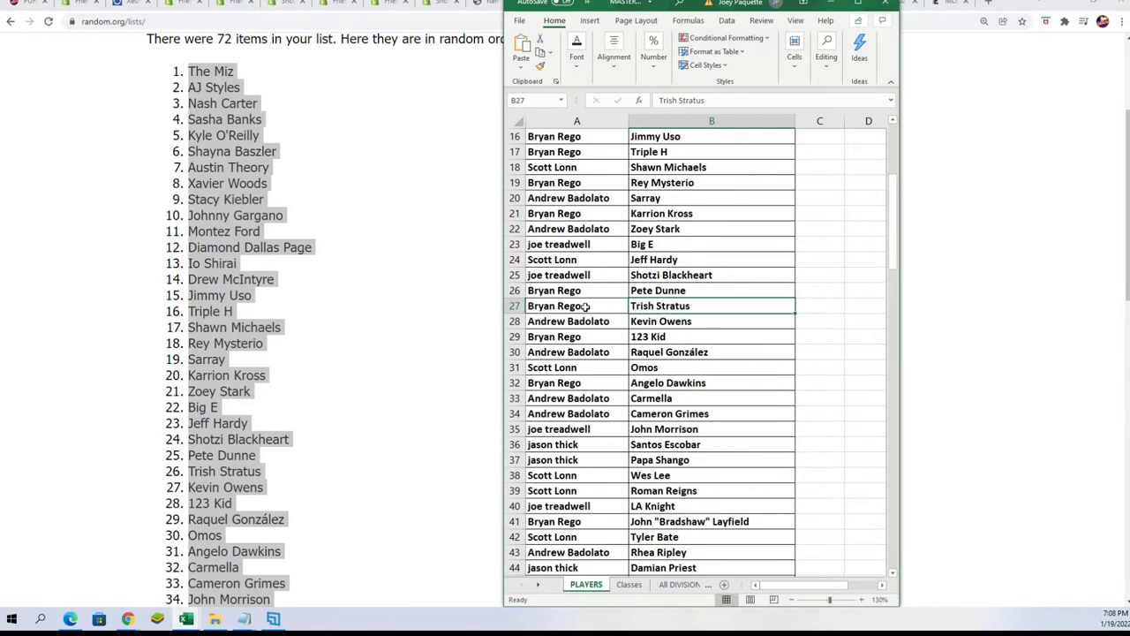
scroll(663, 358, "down", 1)
scroll(661, 354, "down", 1)
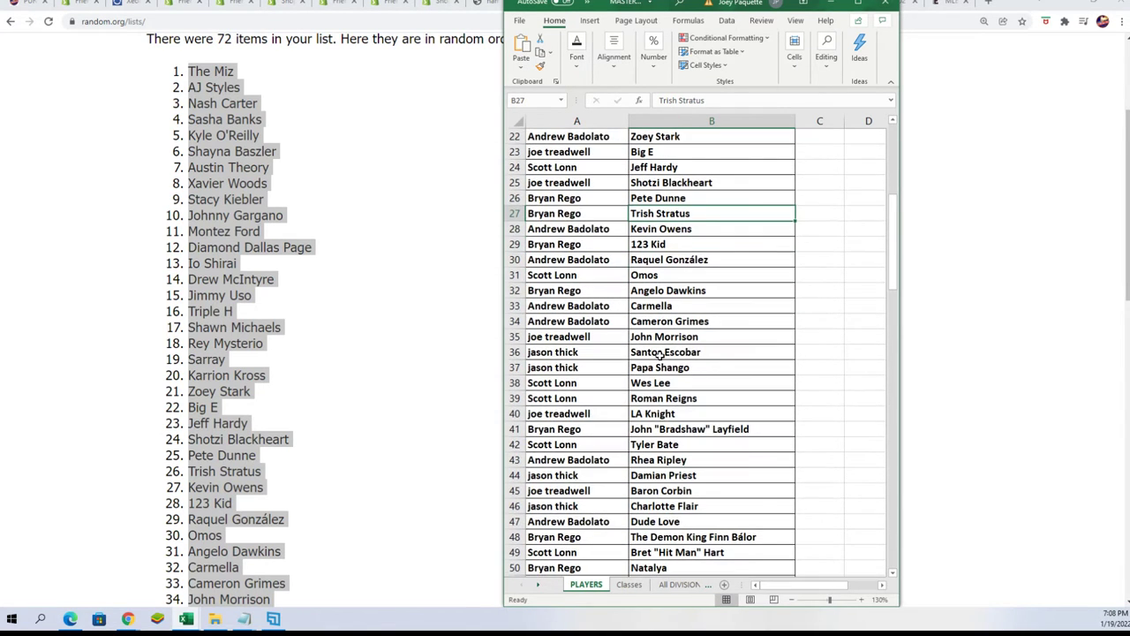
scroll(697, 366, "down", 1)
scroll(711, 384, "down", 2)
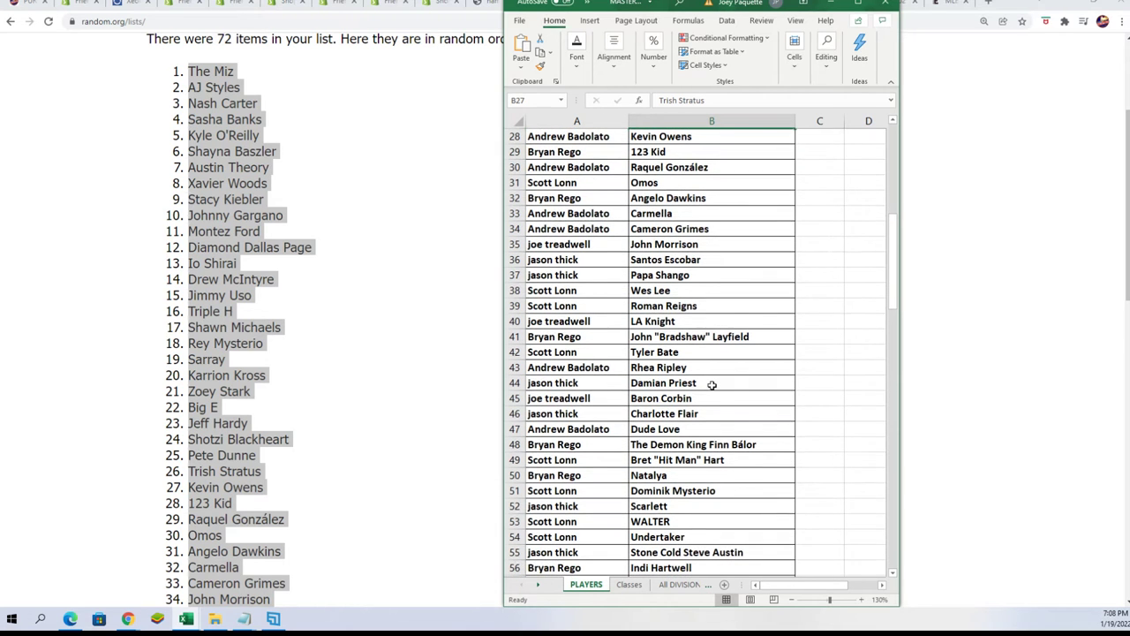
scroll(712, 384, "down", 2)
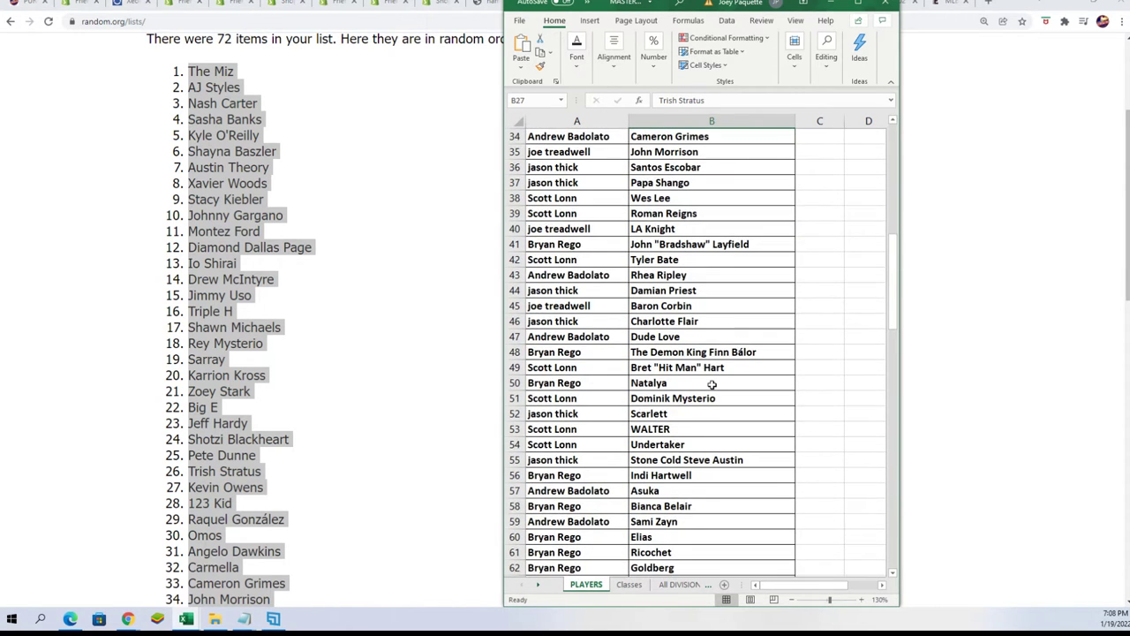
scroll(712, 384, "down", 1)
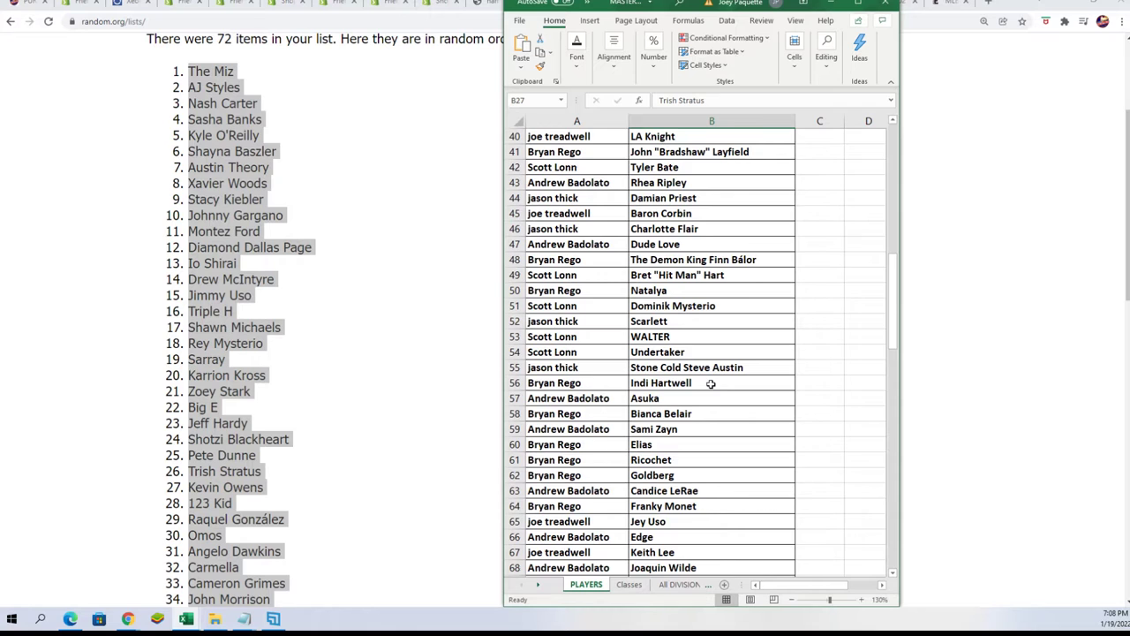
scroll(707, 382, "down", 1)
scroll(708, 381, "down", 1)
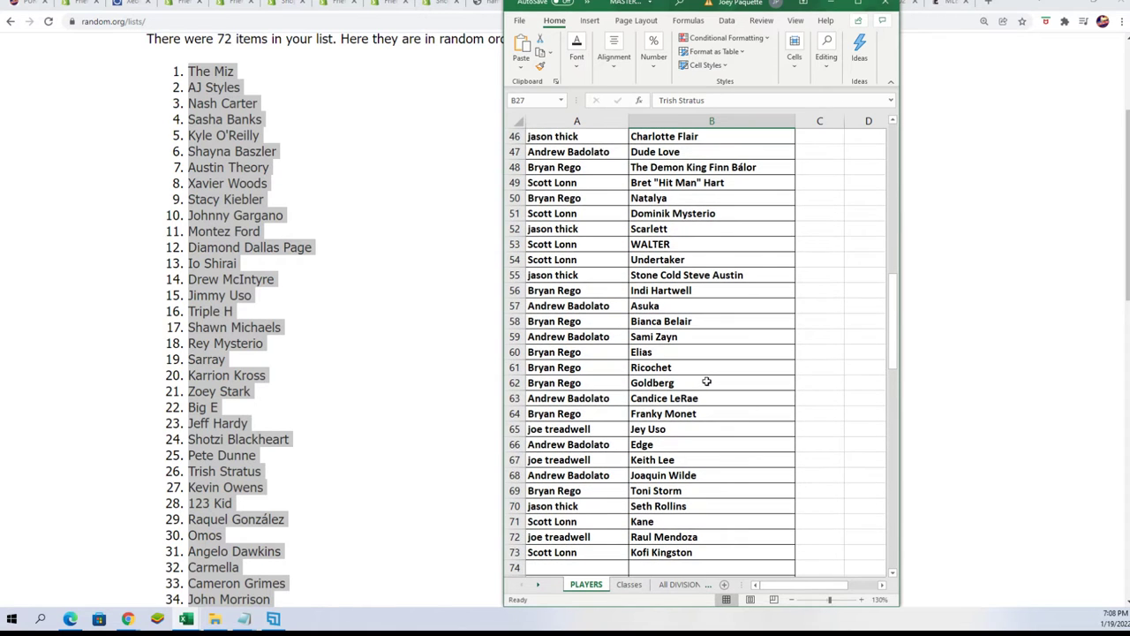
scroll(707, 381, "down", 1)
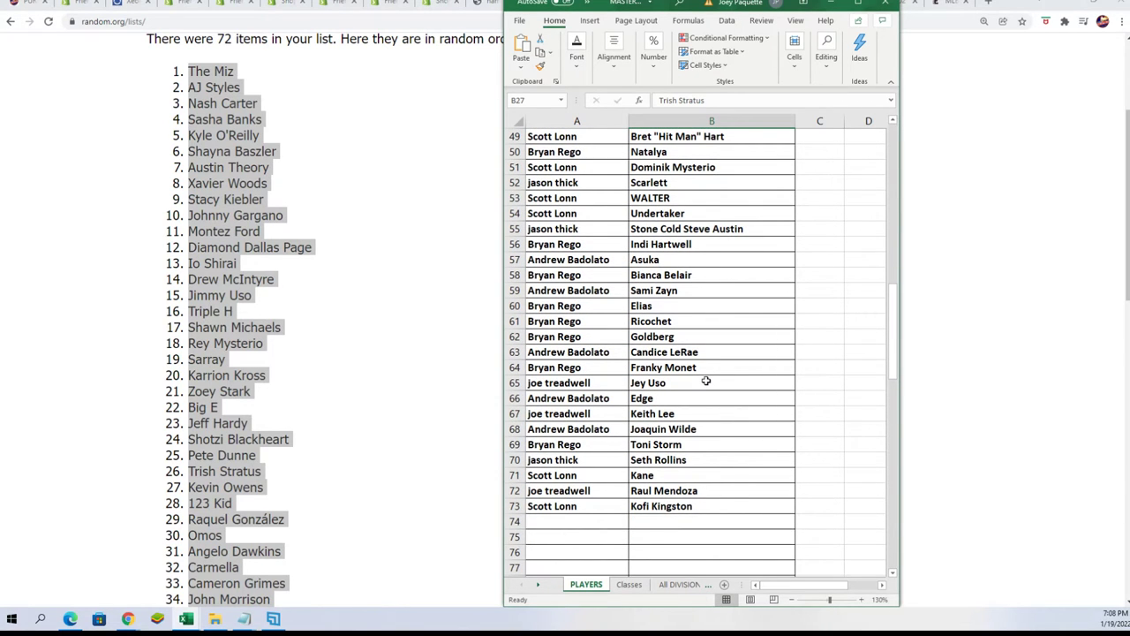
left_click(703, 398)
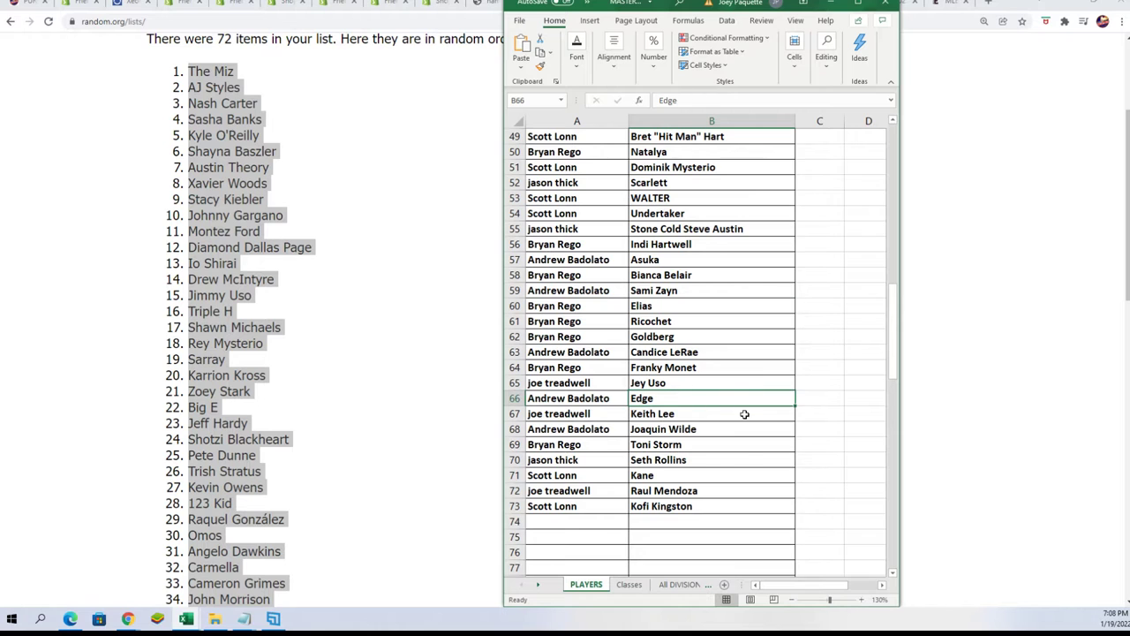
scroll(736, 413, "down", 1)
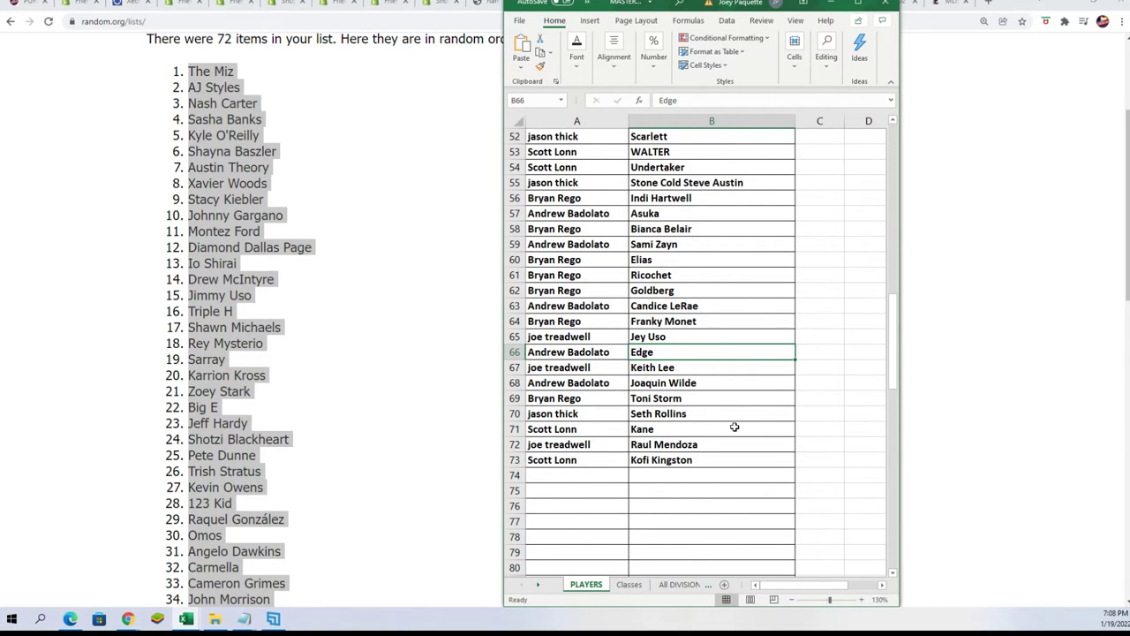
scroll(734, 427, "up", 17)
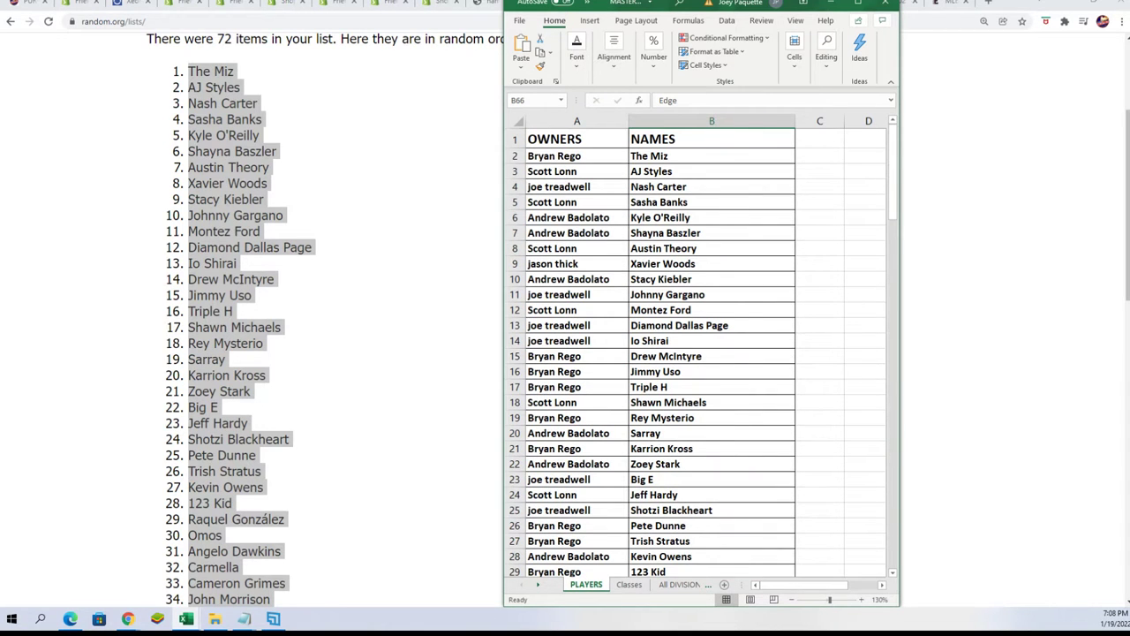
Maximize the Excel window and scroll through the owner–wrestler pairings
left_click(858, 4)
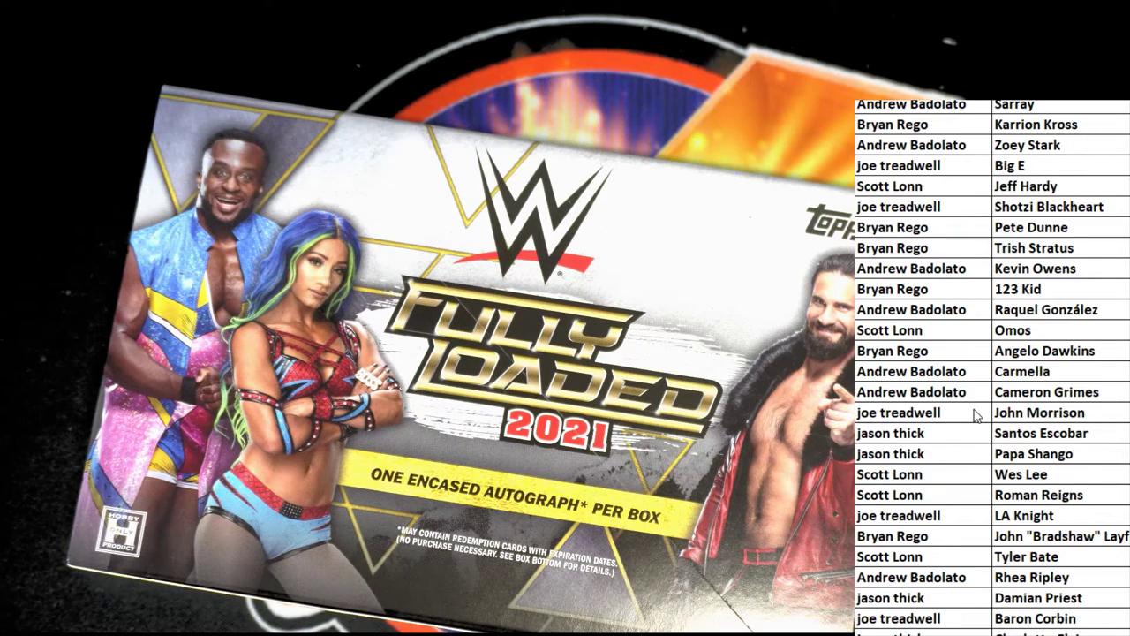
scroll(975, 417, "down", 1)
scroll(976, 417, "down", 1)
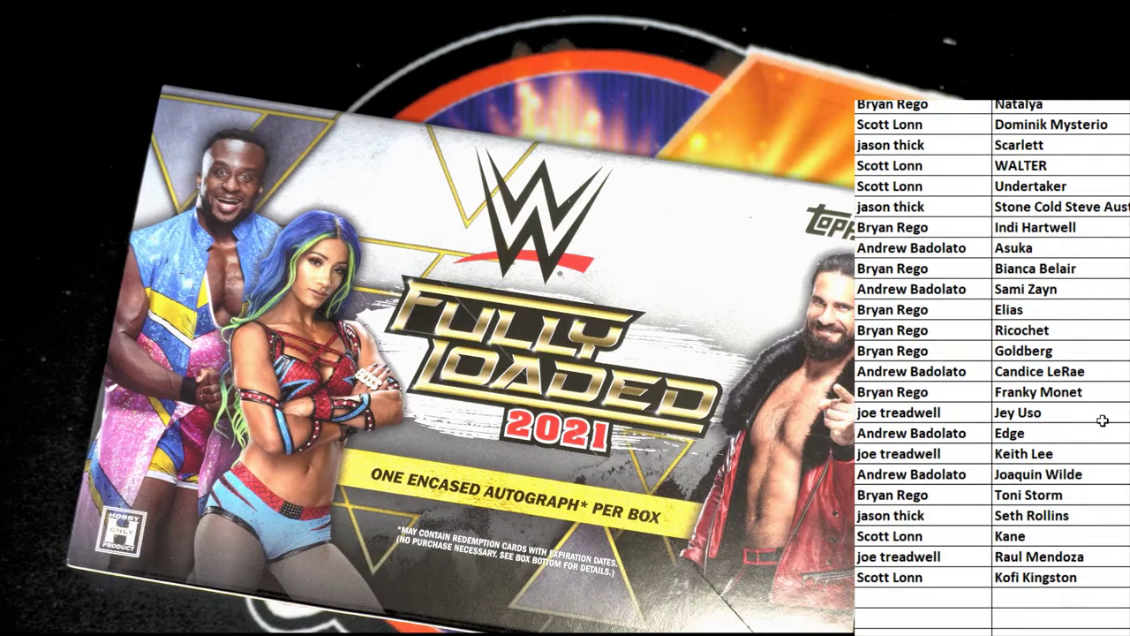
scroll(1103, 420, "up", 3)
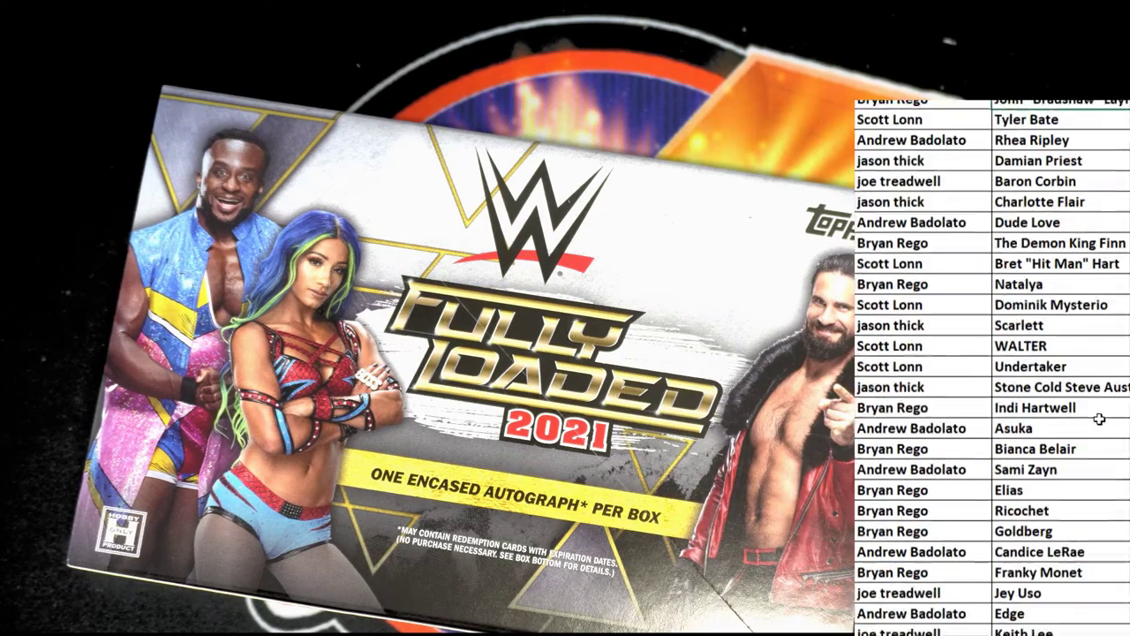